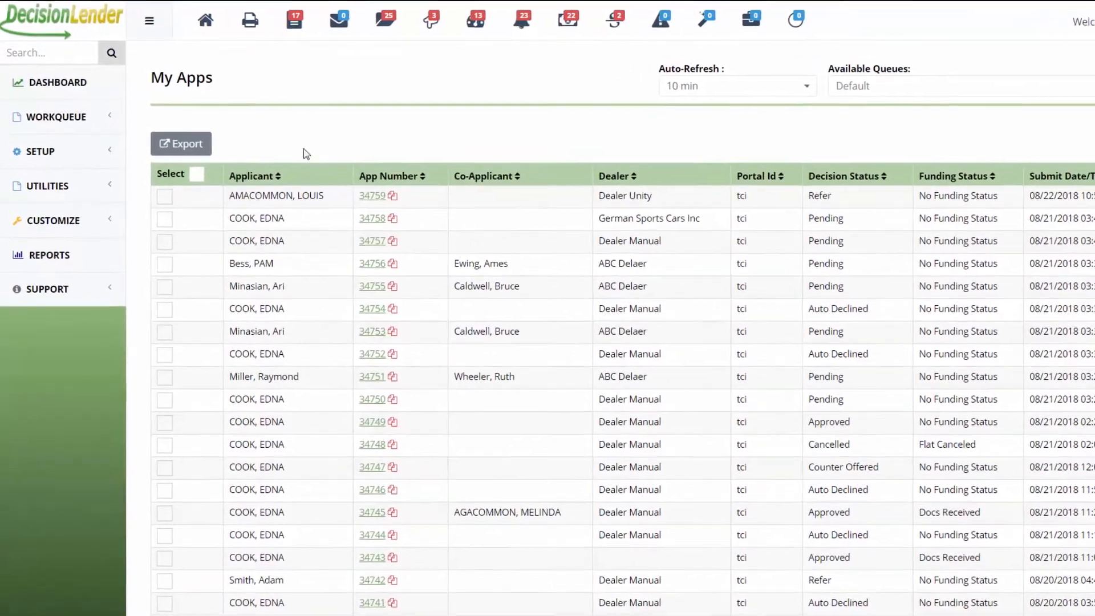
# Start a new application in the work queue with the loan type Auto Indirect.
pyautogui.click(84, 133)
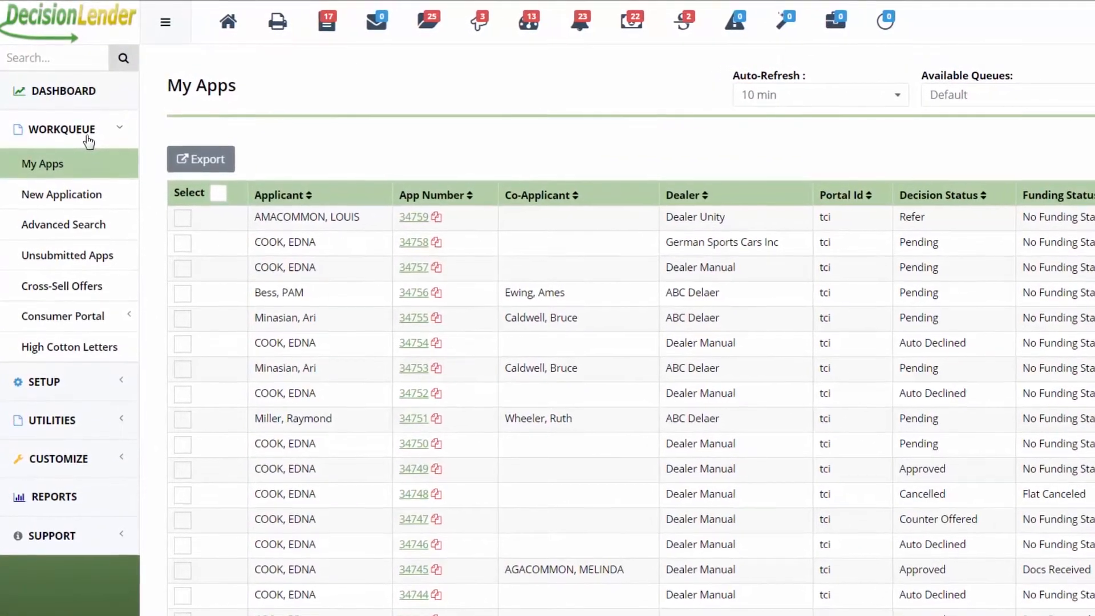
pyautogui.click(76, 200)
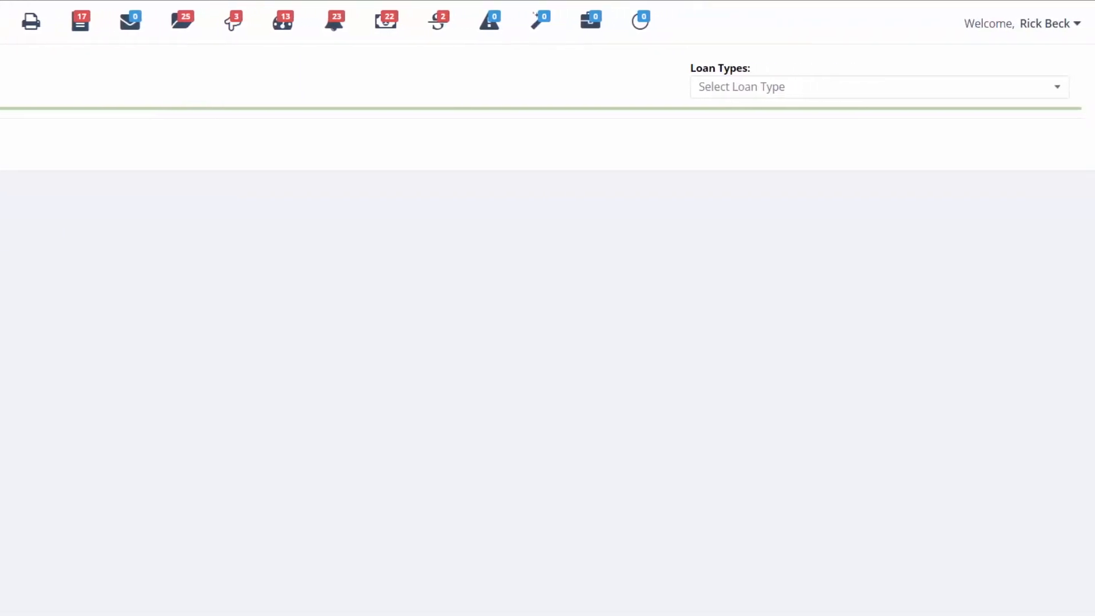
pyautogui.click(705, 89)
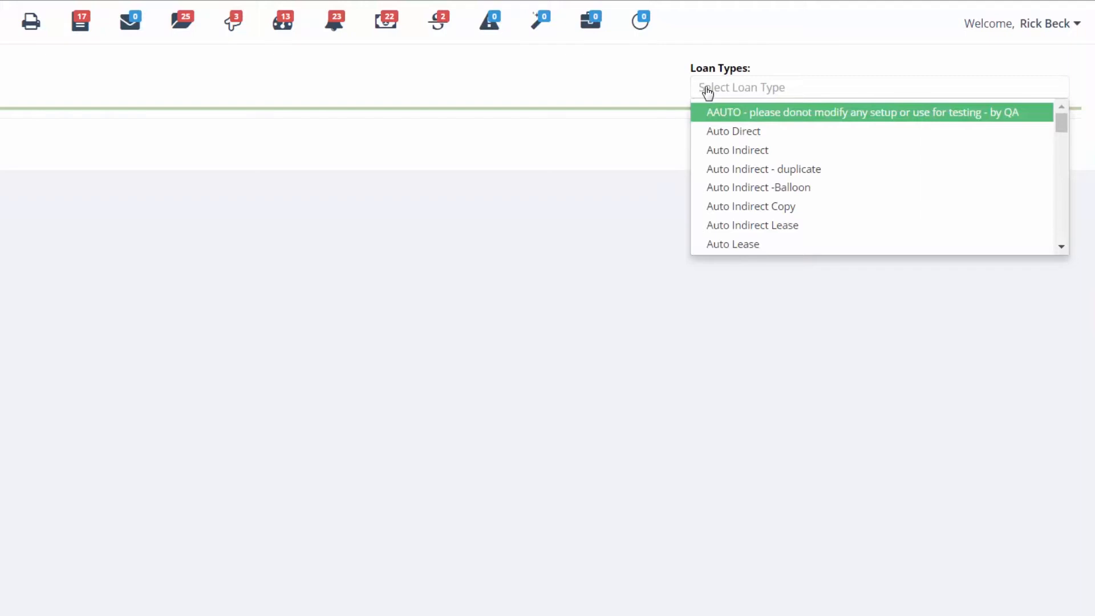
pyautogui.click(755, 153)
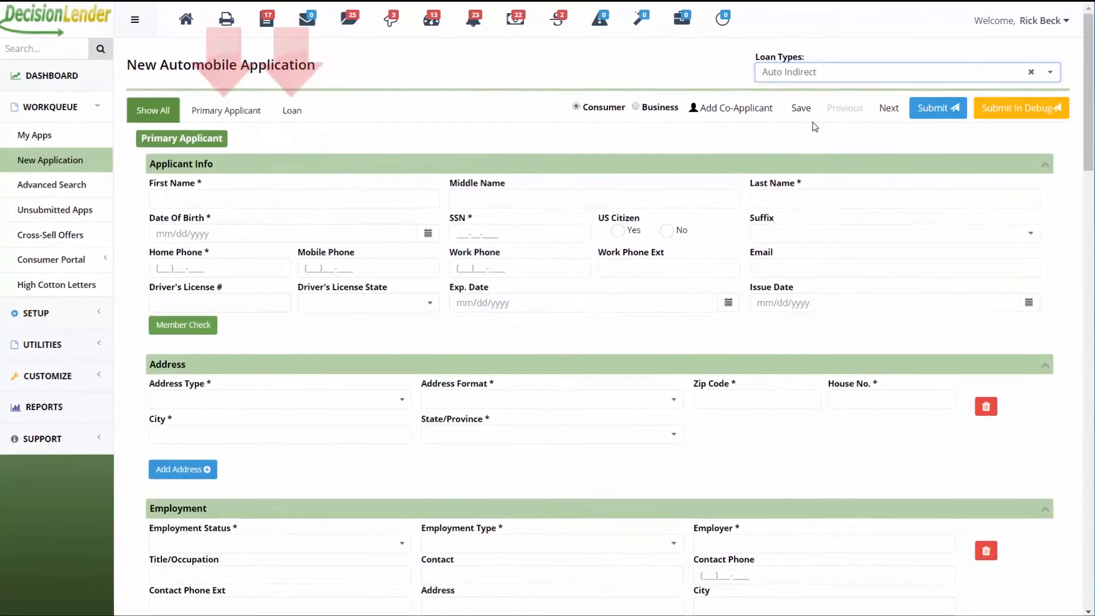
# Review the Primary Applicant and Loan sections of the application separately, and return to the full form.
pyautogui.click(263, 114)
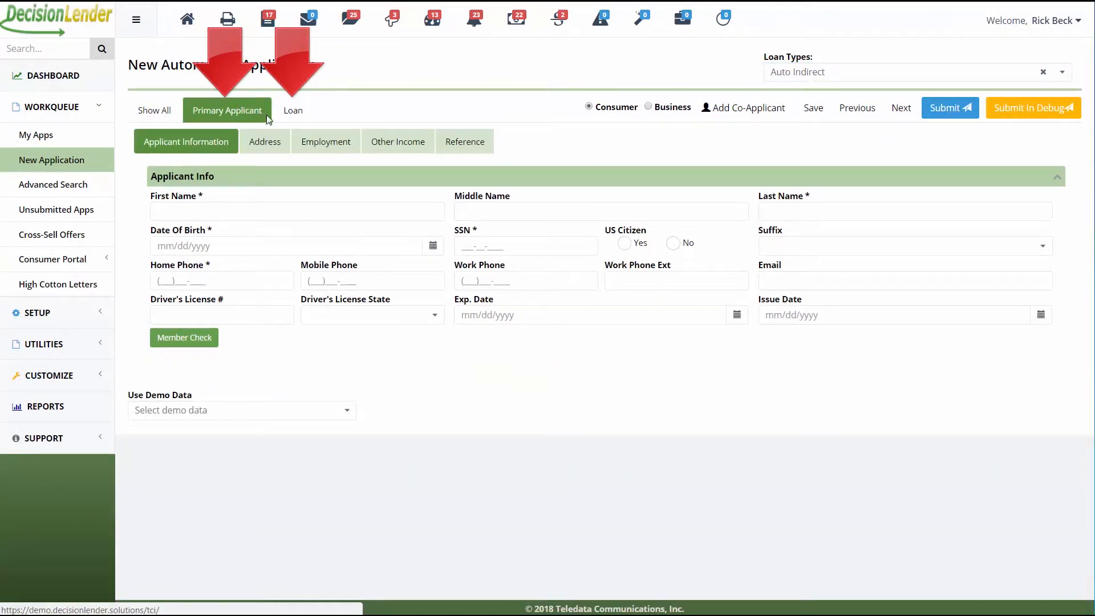
pyautogui.click(295, 112)
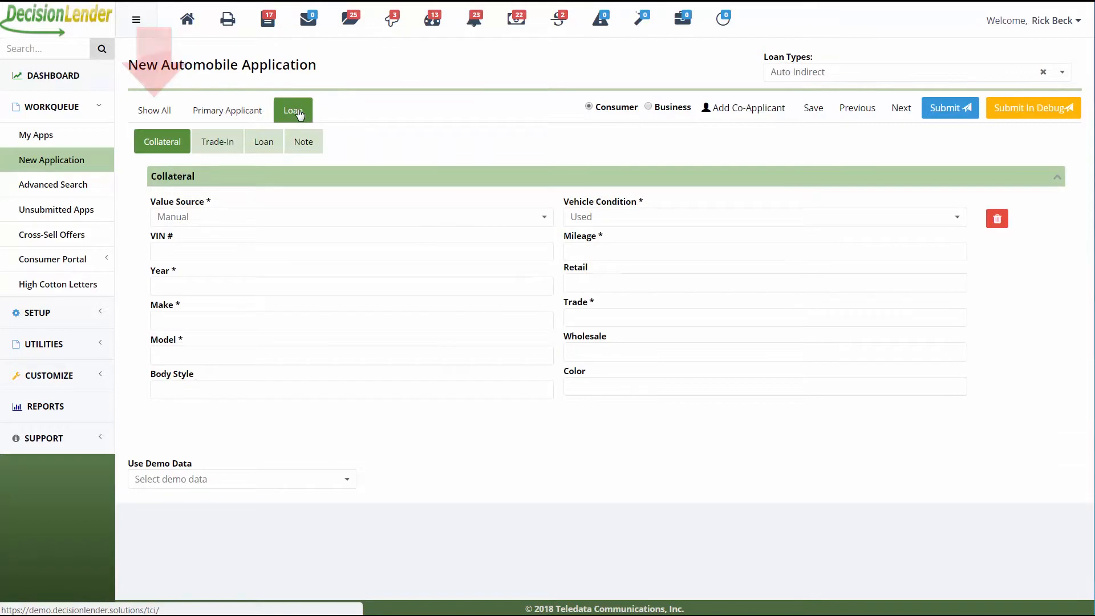
pyautogui.click(163, 116)
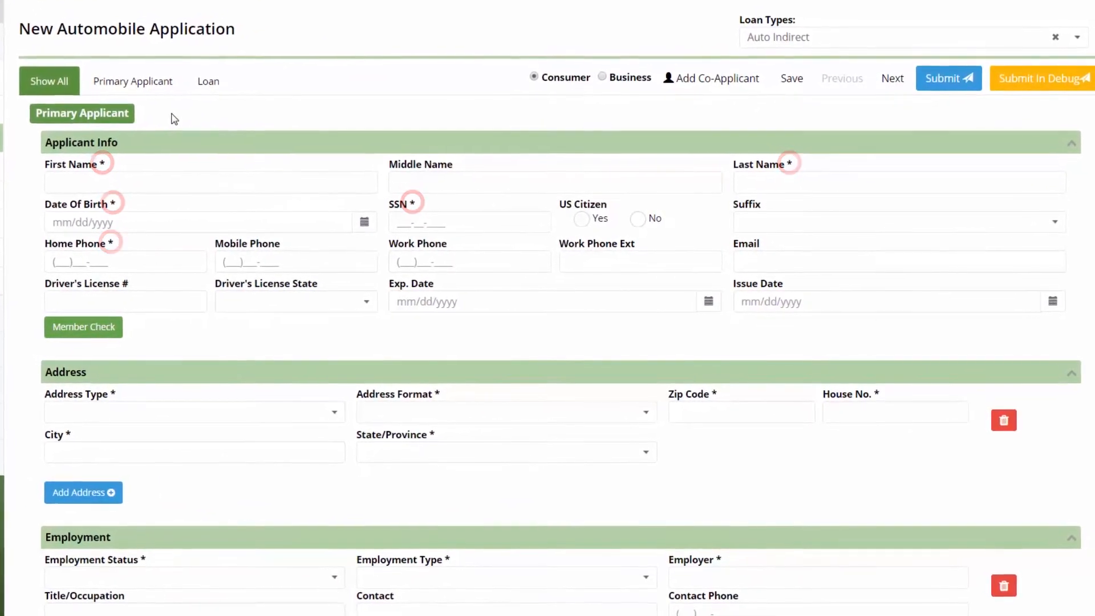
# Fill in the applicant's full name, date of birth, SSN, and home and mobile phones, and set US Citizen to Yes.
pyautogui.click(185, 188)
pyautogui.write('Louis')
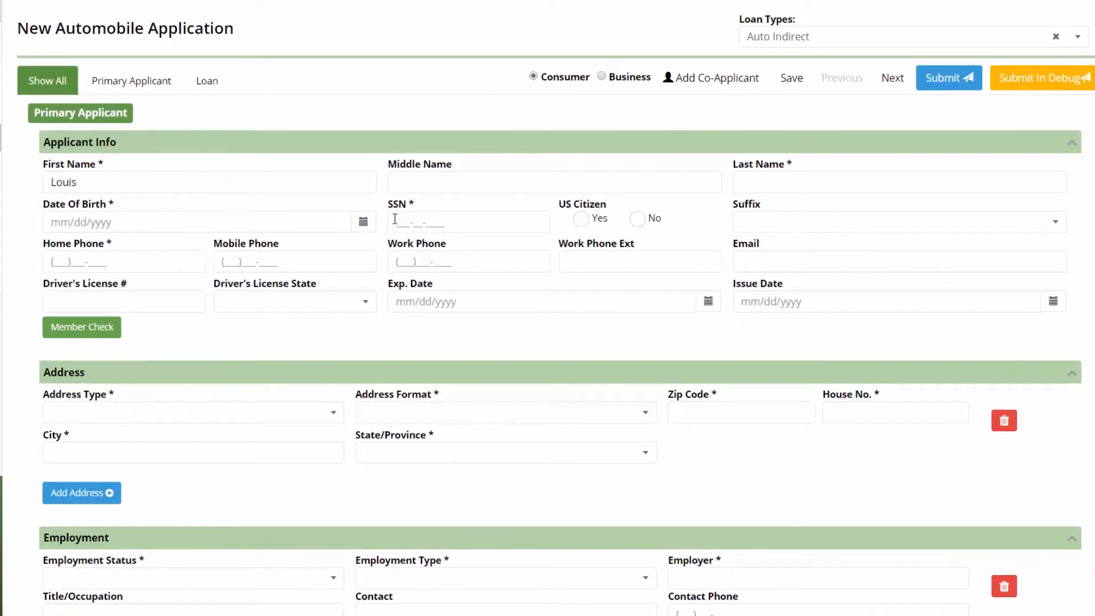
pyautogui.click(430, 182)
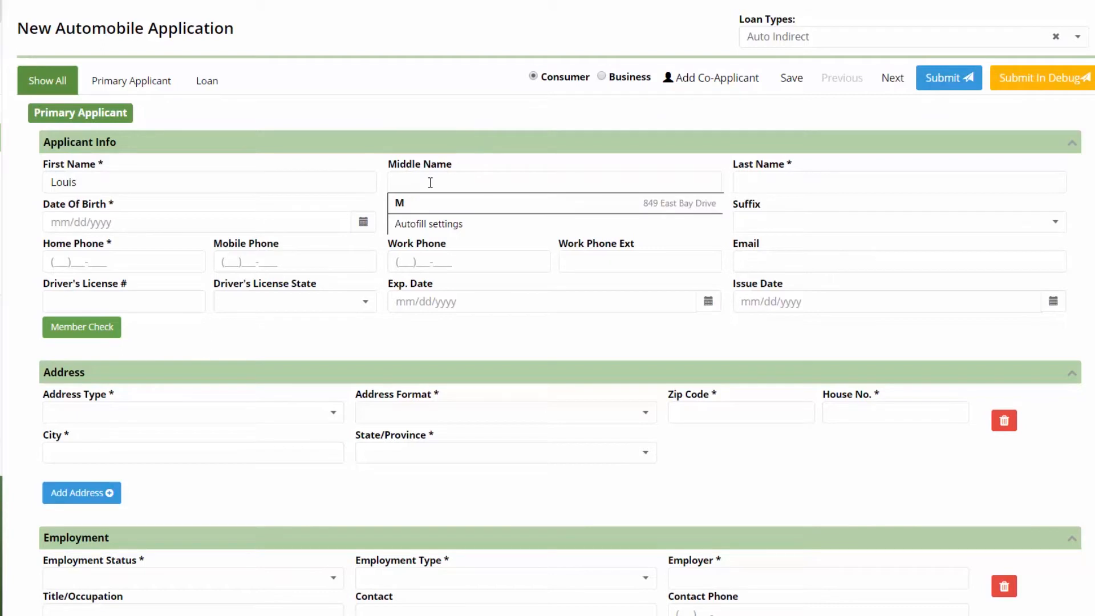
pyautogui.write('D')
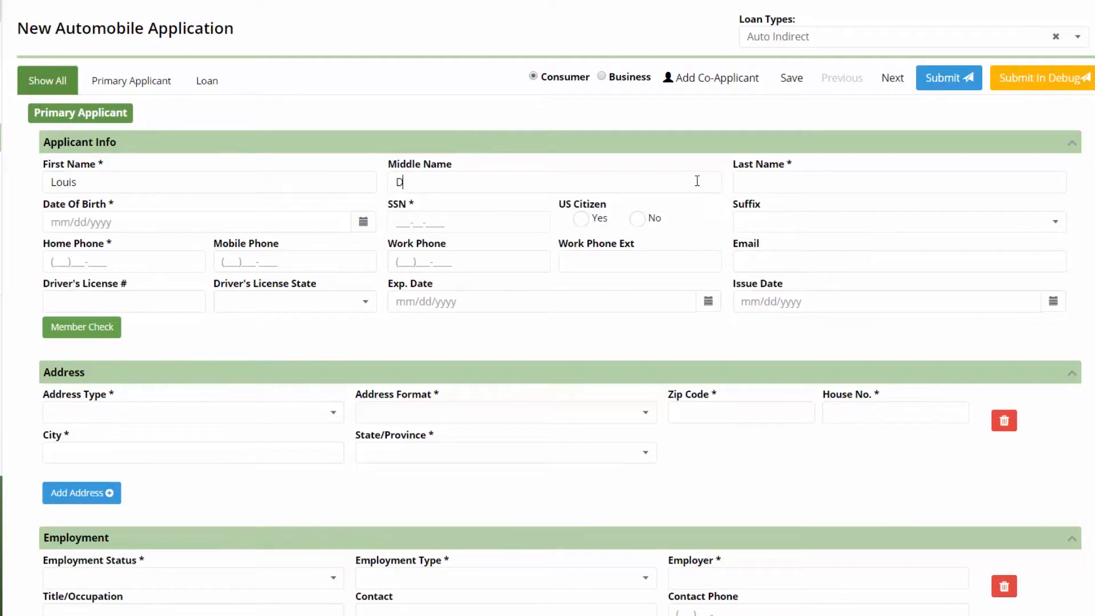
pyautogui.click(757, 185)
pyautogui.write('Amacommon')
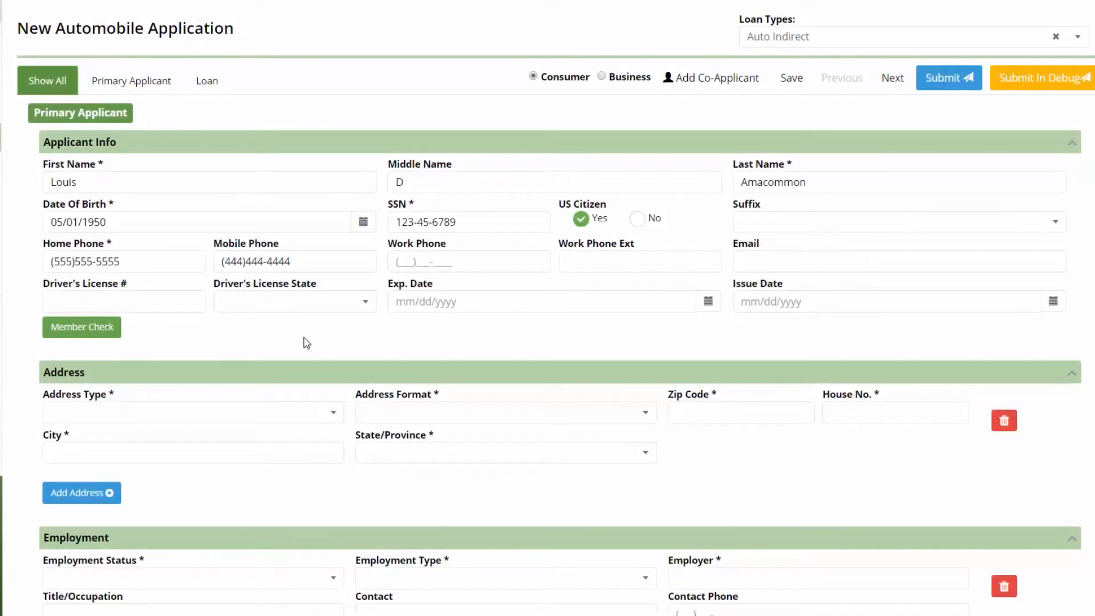
# Complete the applicant's Primary address in Street format, with 200 months at residence, ownership Own and a monthly amount of $0.00.
pyautogui.scroll(-3, 306, 342)
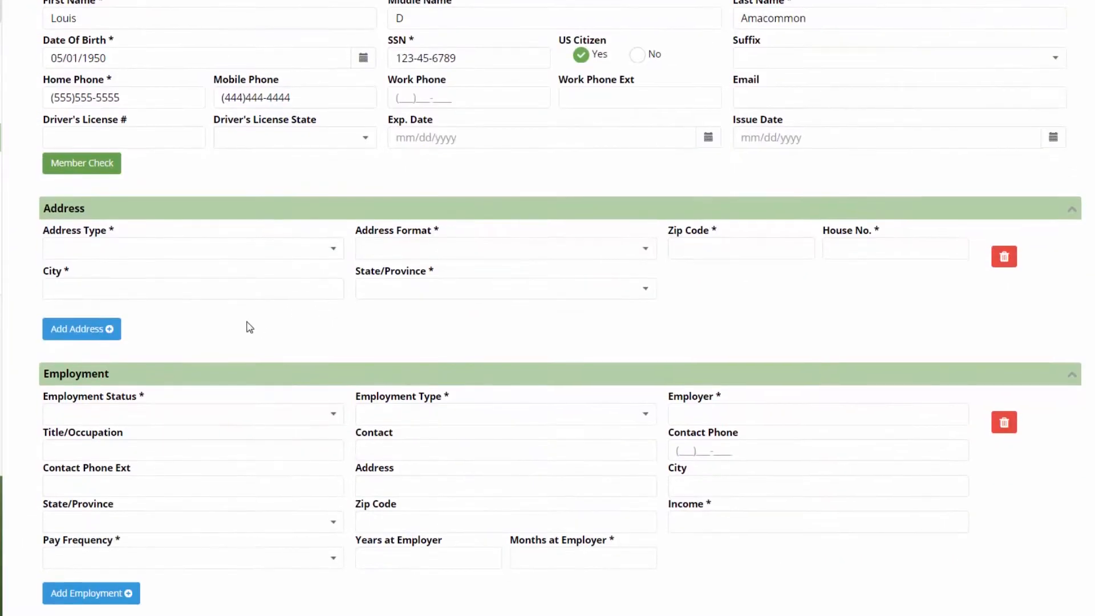
pyautogui.click(203, 258)
pyautogui.click(201, 249)
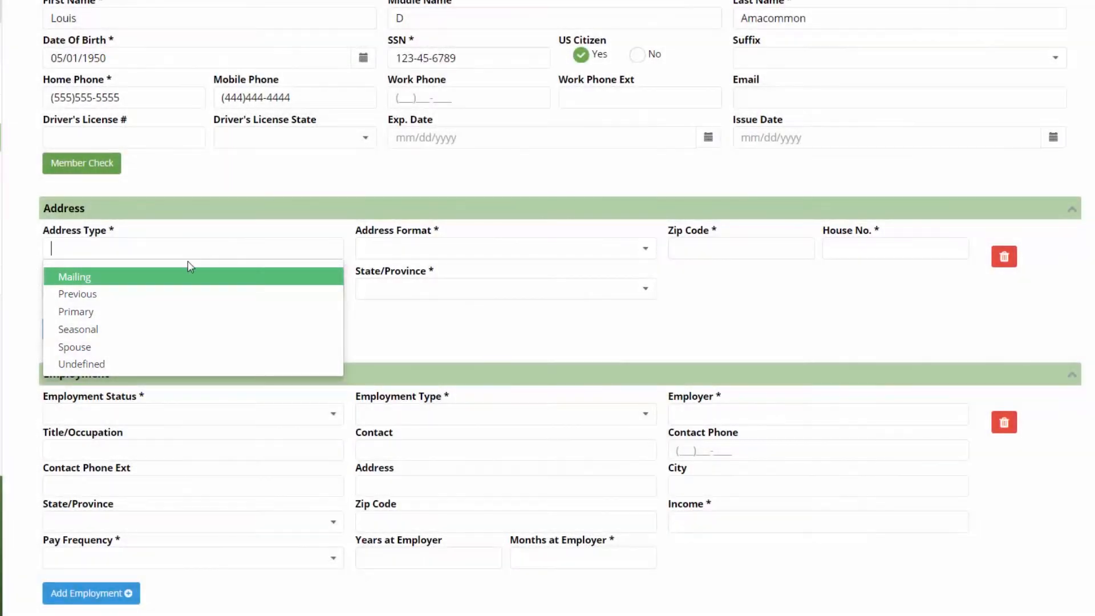
pyautogui.click(134, 308)
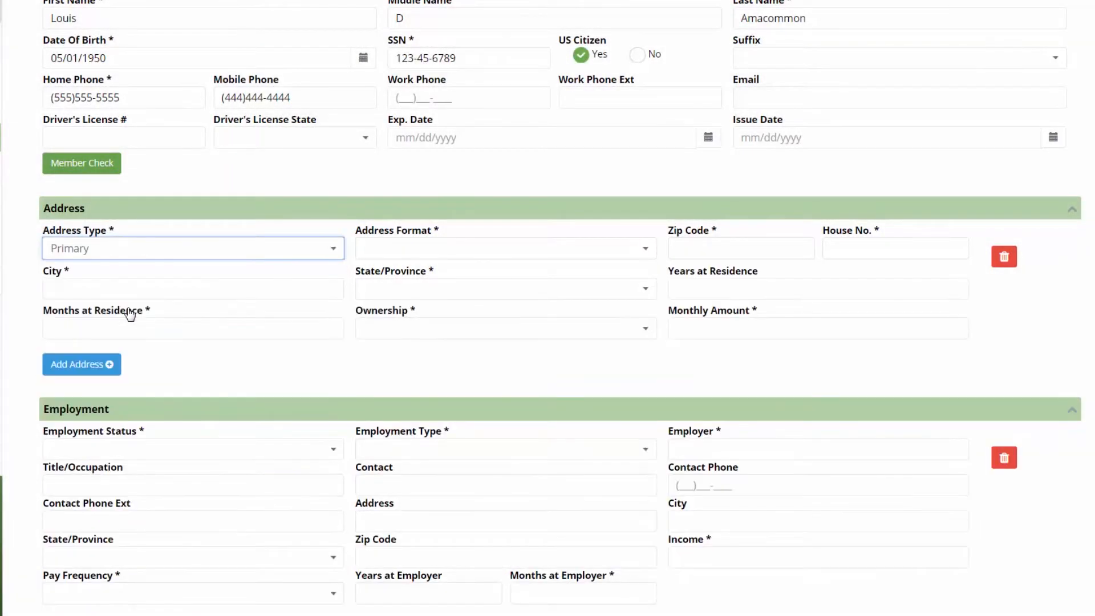
pyautogui.click(444, 253)
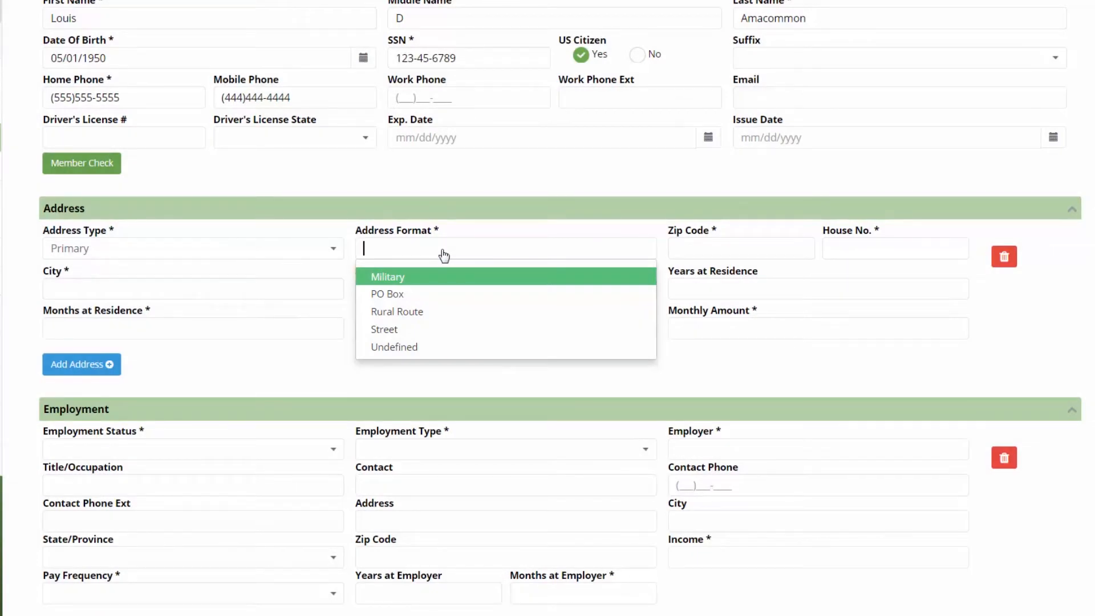
pyautogui.click(398, 331)
pyautogui.click(723, 248)
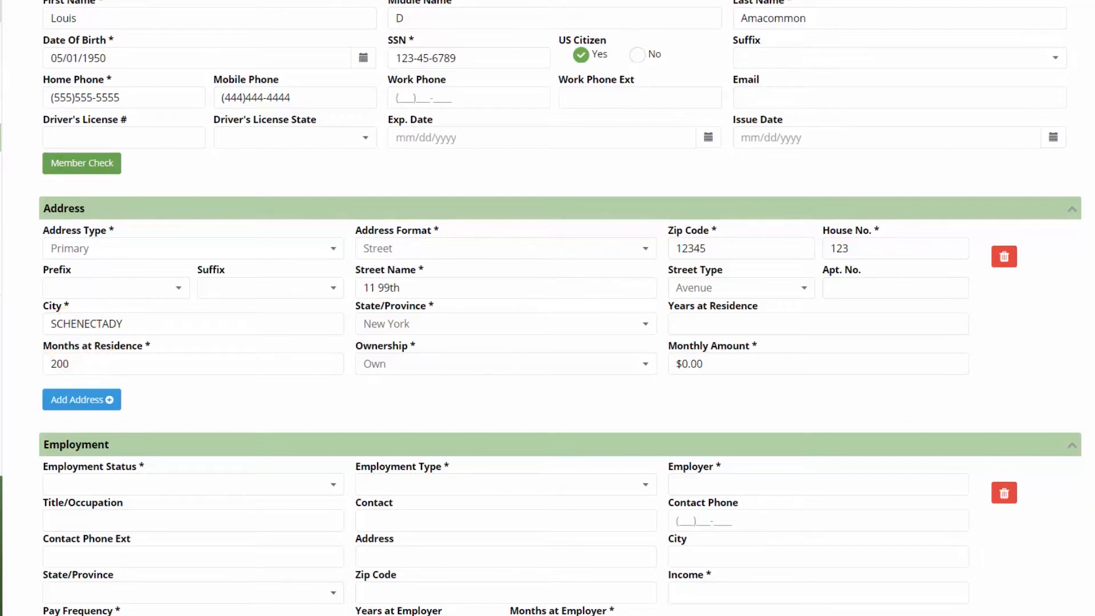
# Enter the employment as Employed, type Primary, employer Fire and Brimstone, Inc., with Hourly pay frequency and 40 hours per week.
pyautogui.scroll(-5, 272, 427)
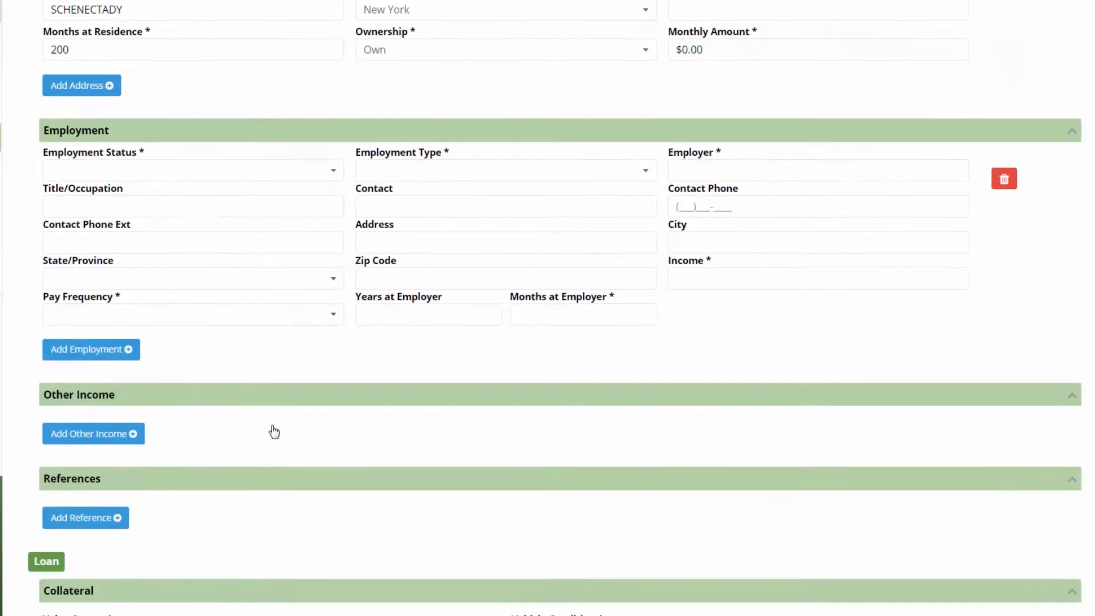
pyautogui.scroll(-2, 274, 432)
pyautogui.scroll(1, 274, 431)
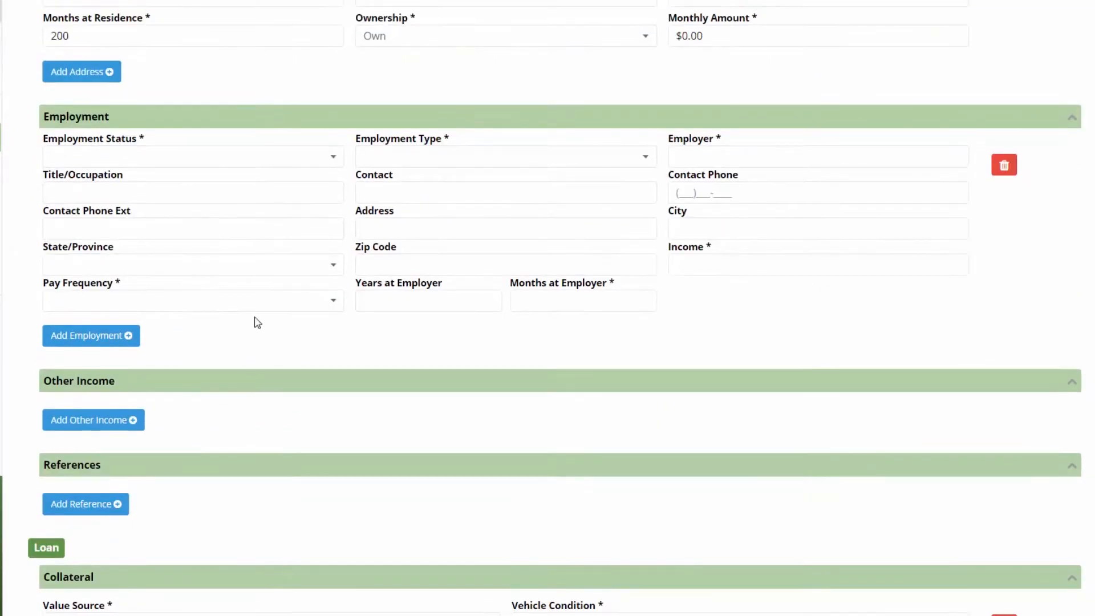
pyautogui.click(262, 160)
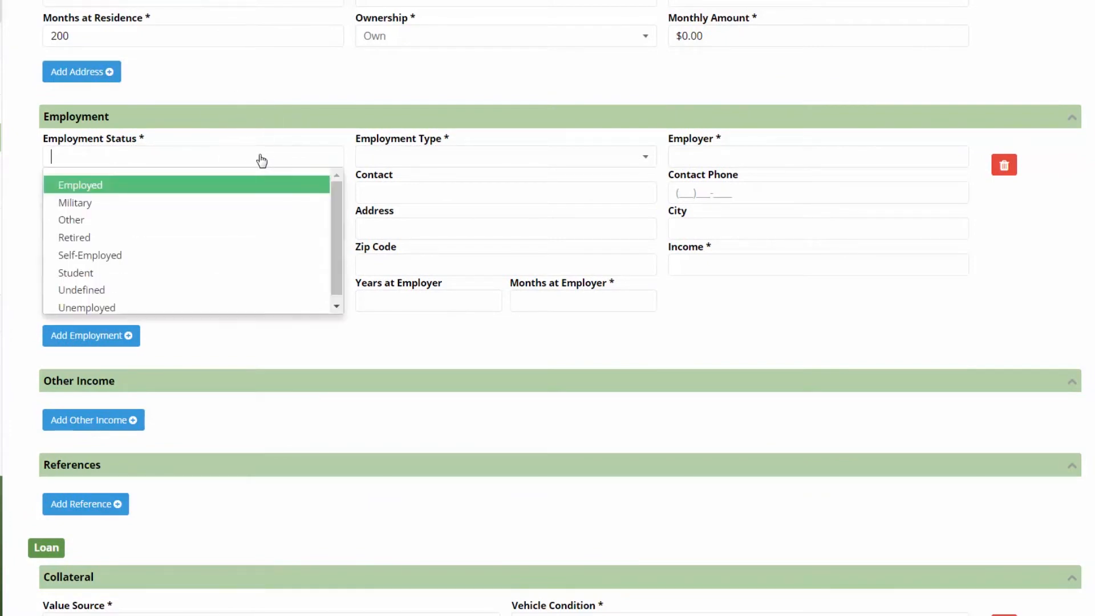
pyautogui.click(85, 188)
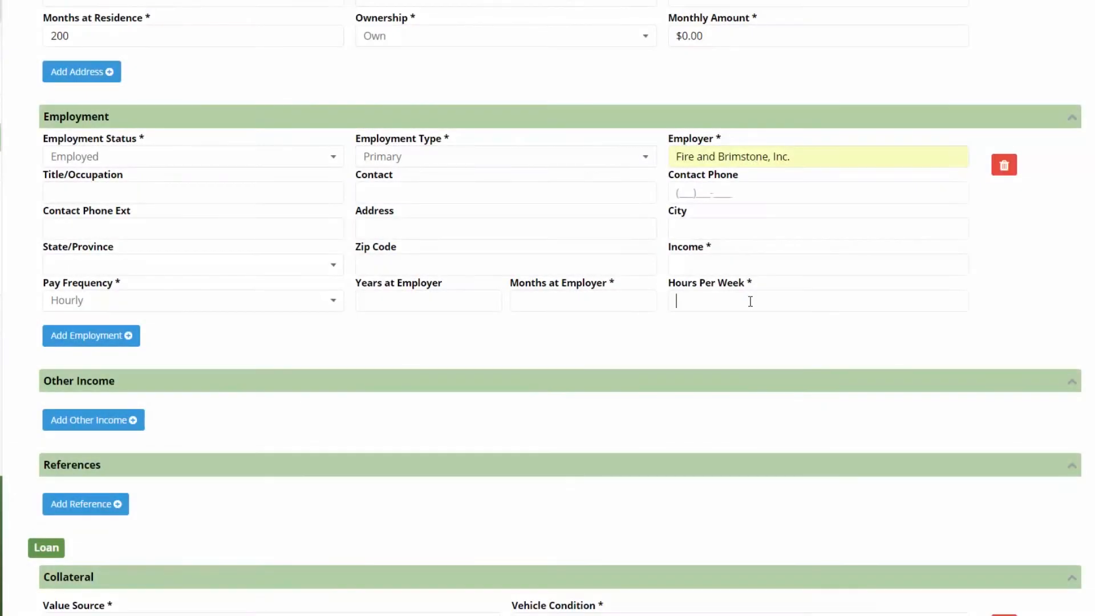
pyautogui.write('40')
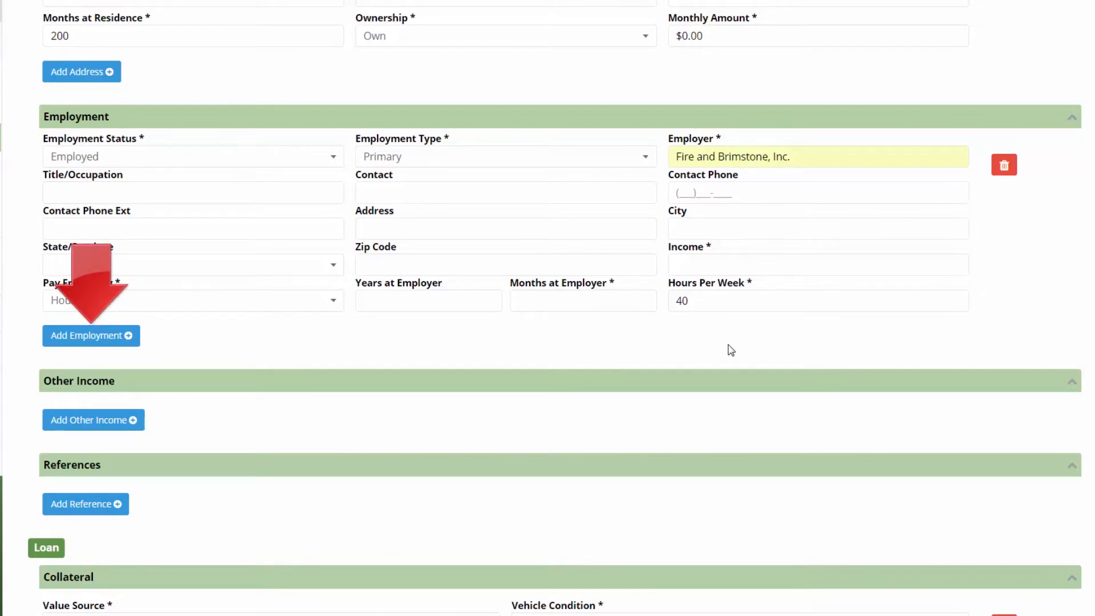
# Add a blank second employment entry and delete it.
pyautogui.click(60, 341)
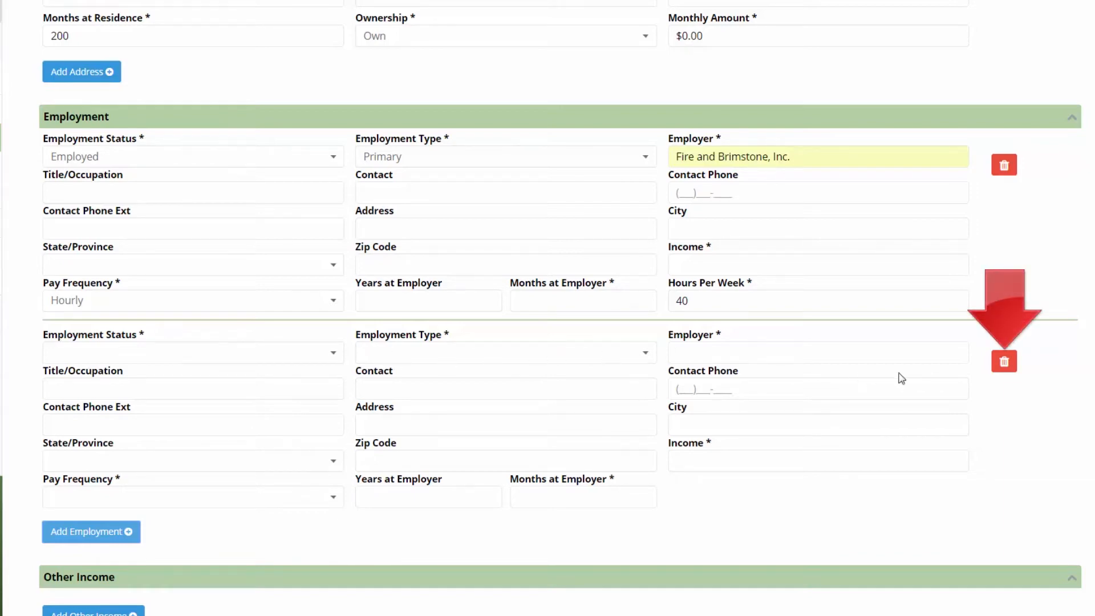
pyautogui.click(998, 369)
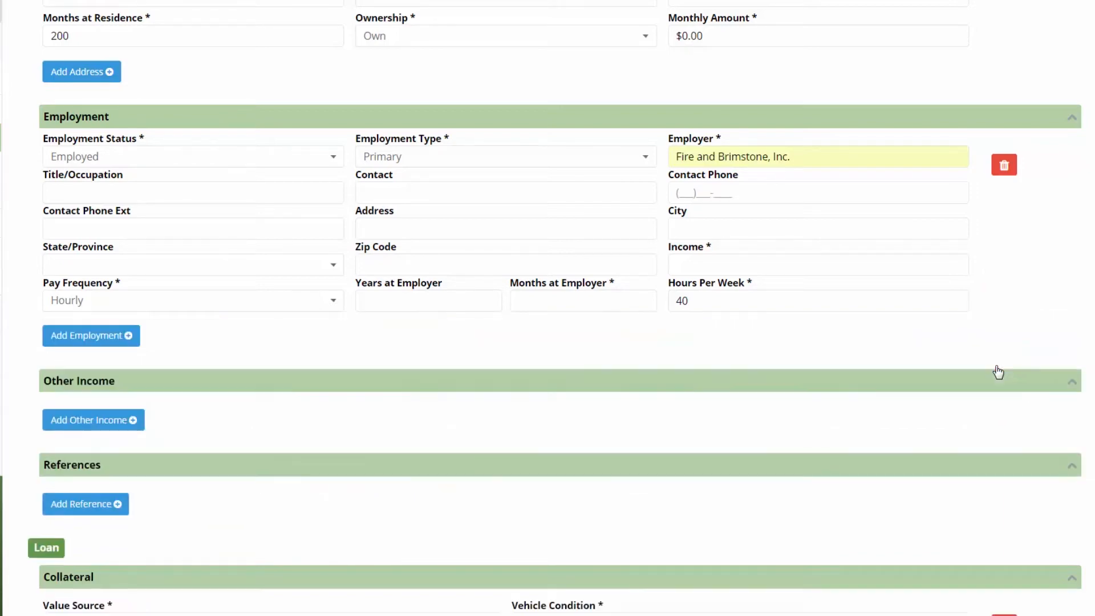
# Add another income source of kind Disability with Monthly frequency and an amount of $500.00.
pyautogui.scroll(-4, 850, 340)
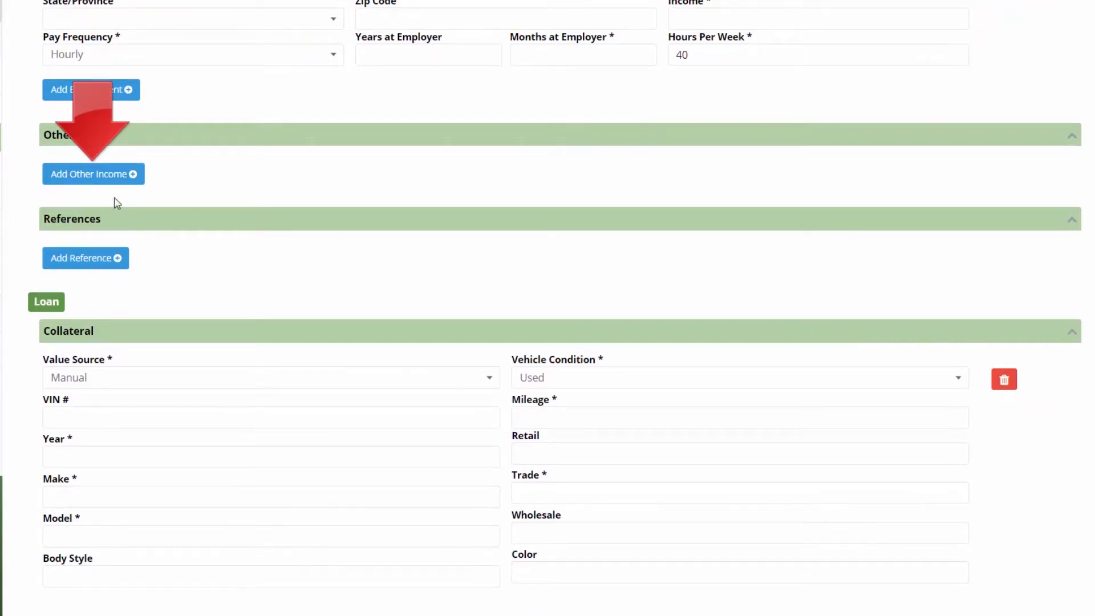
pyautogui.click(94, 174)
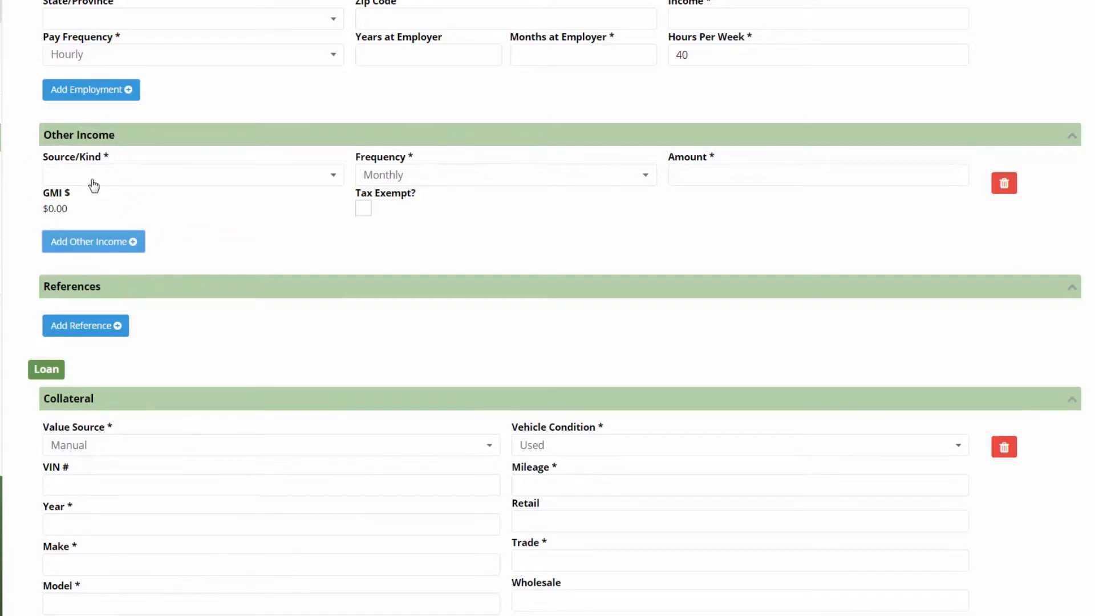
pyautogui.click(92, 181)
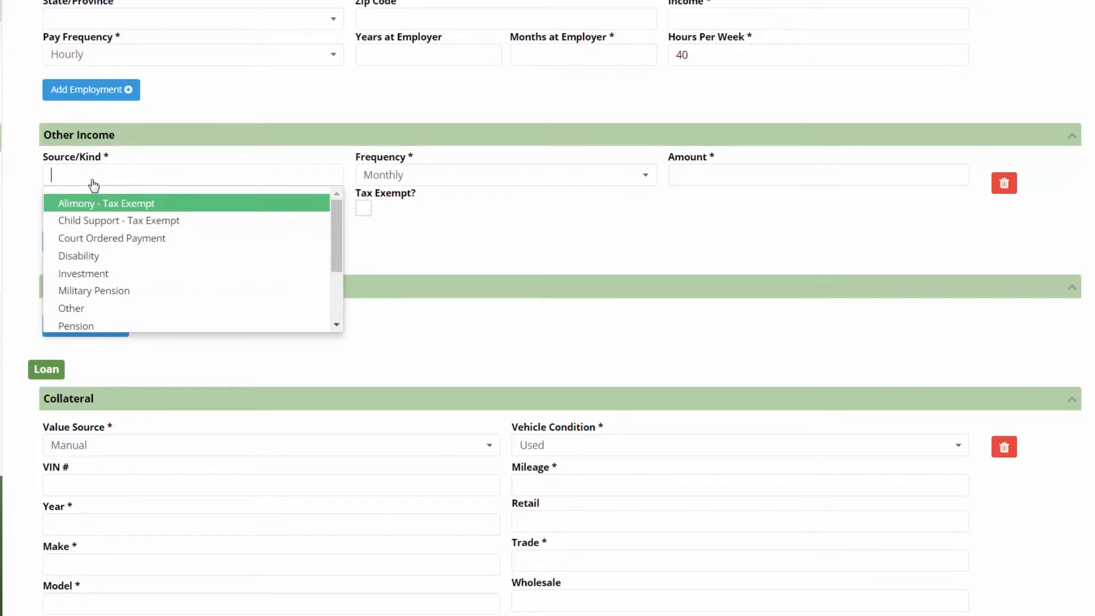
pyautogui.click(88, 257)
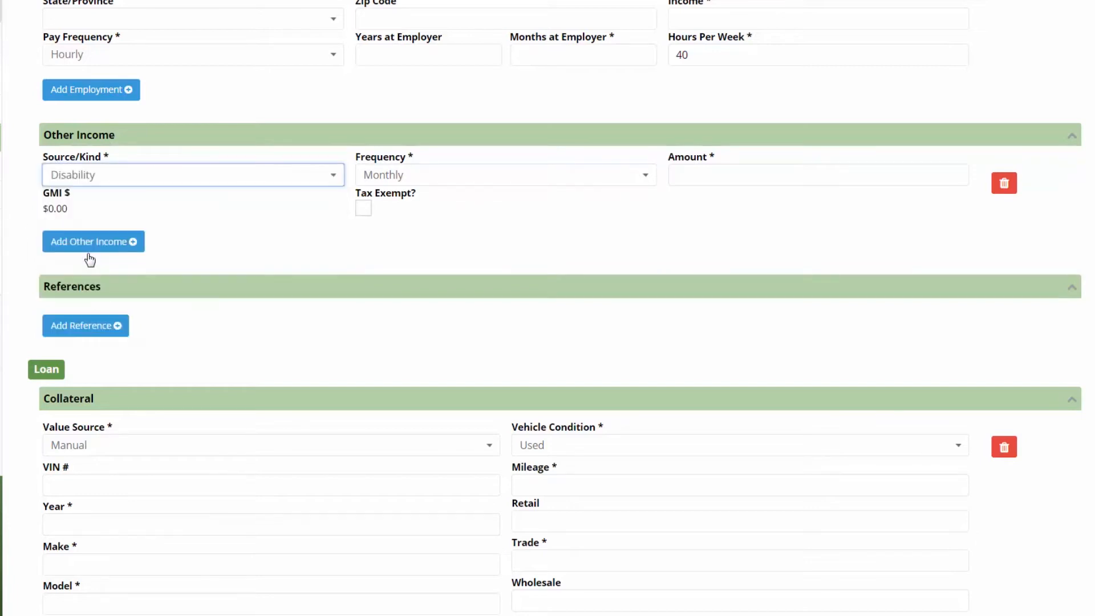
pyautogui.click(466, 180)
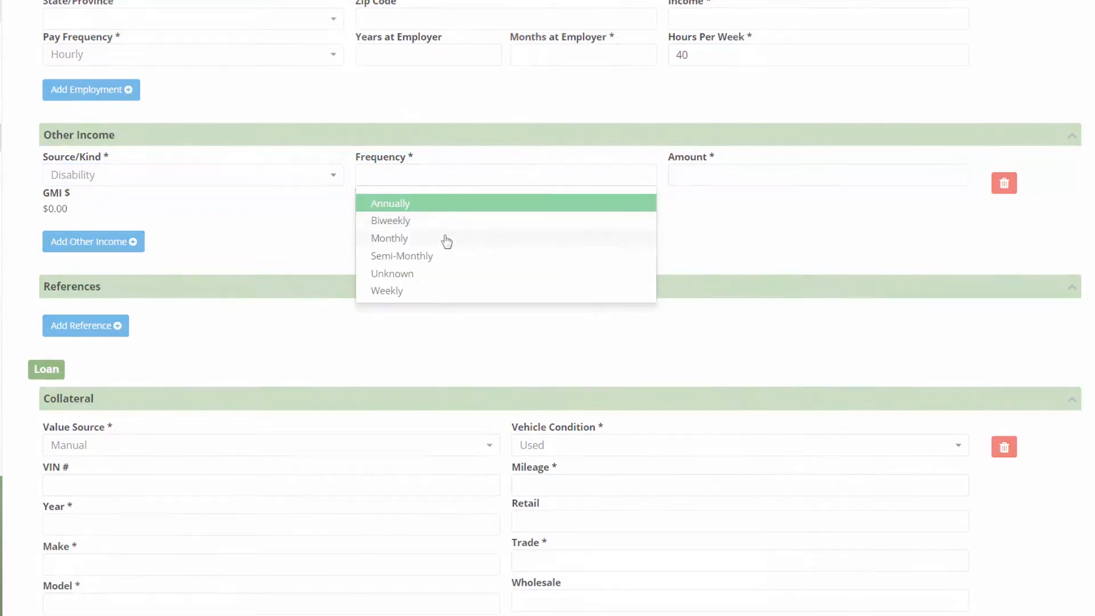
pyautogui.click(447, 238)
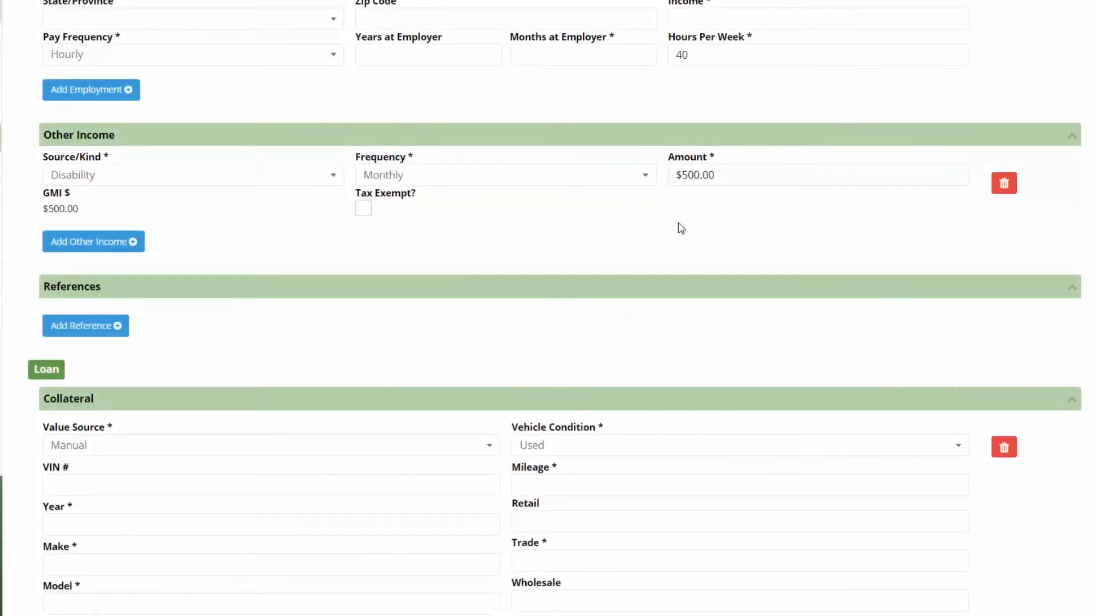
# Add two references with their contact names, setting the first relationship to Employer and the second to Relative.
pyautogui.scroll(-3, 581, 244)
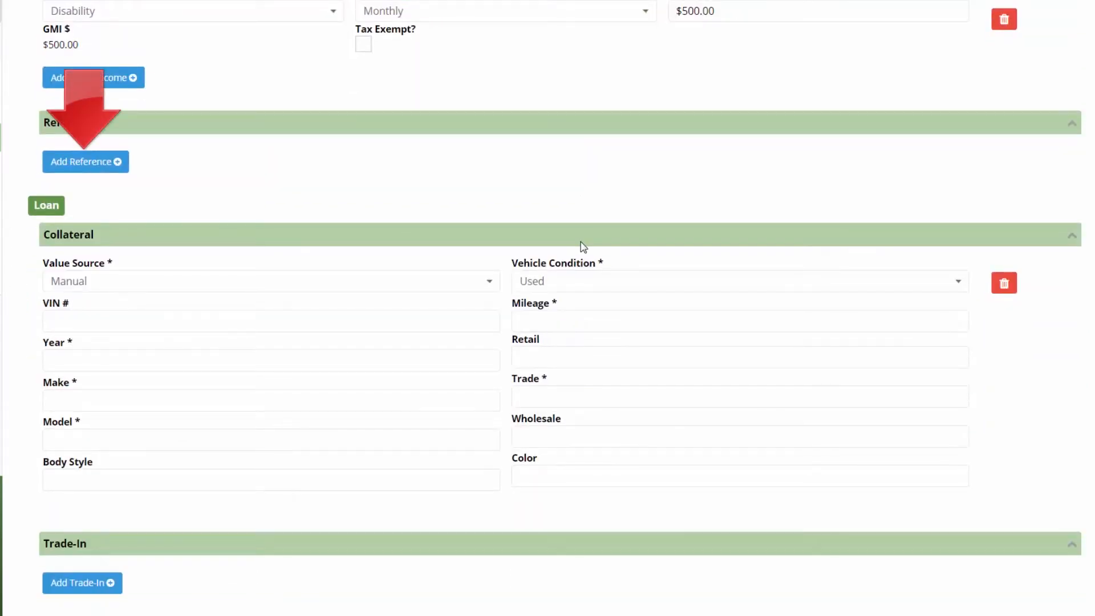
pyautogui.click(100, 162)
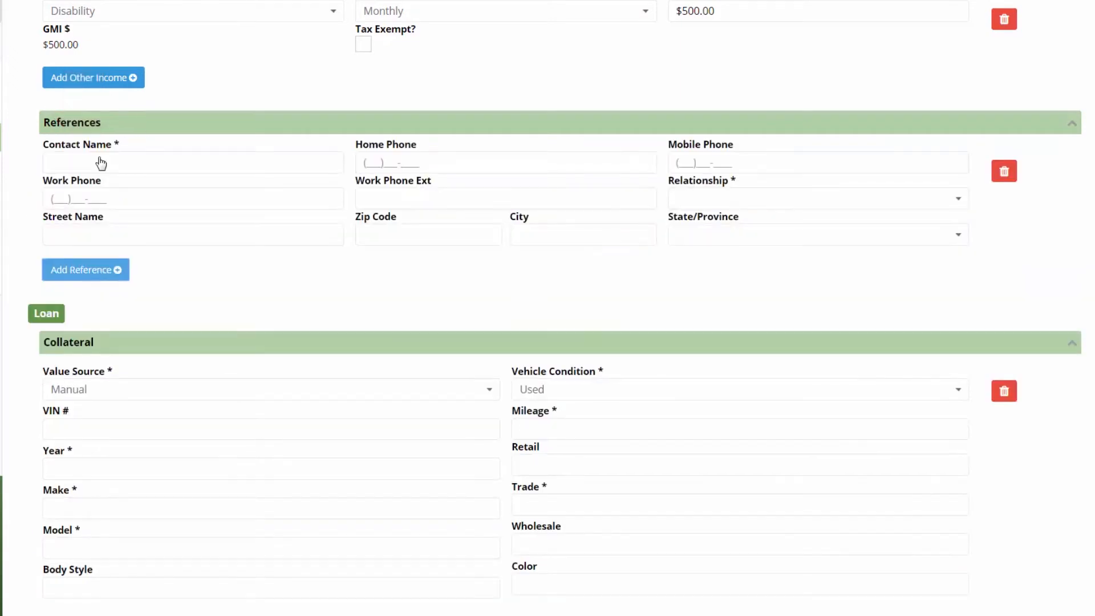
pyautogui.click(101, 163)
pyautogui.write('John')
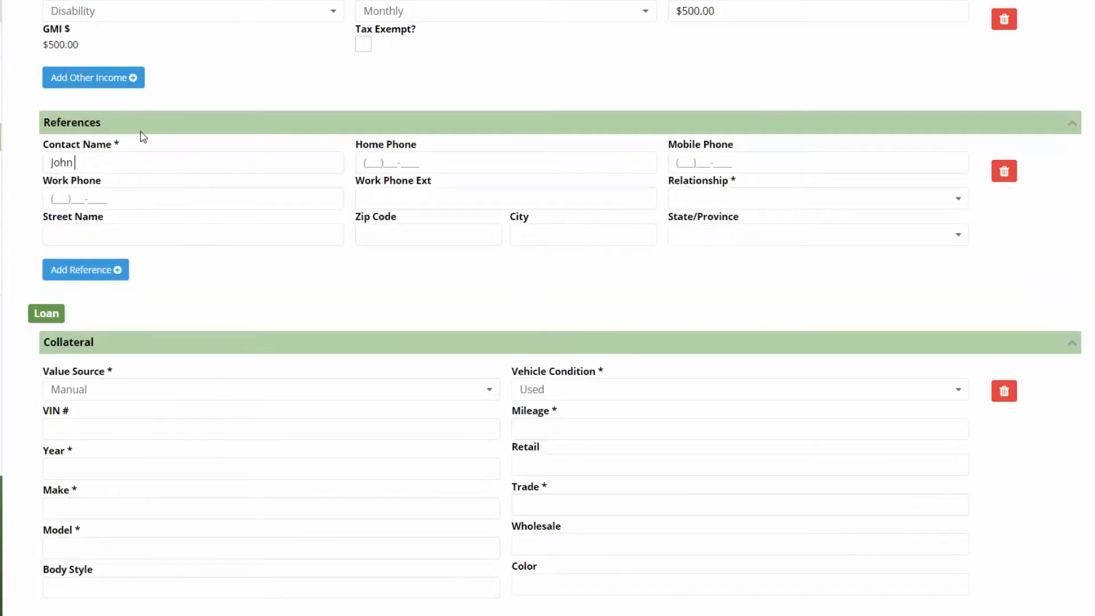
pyautogui.write(' Smith')
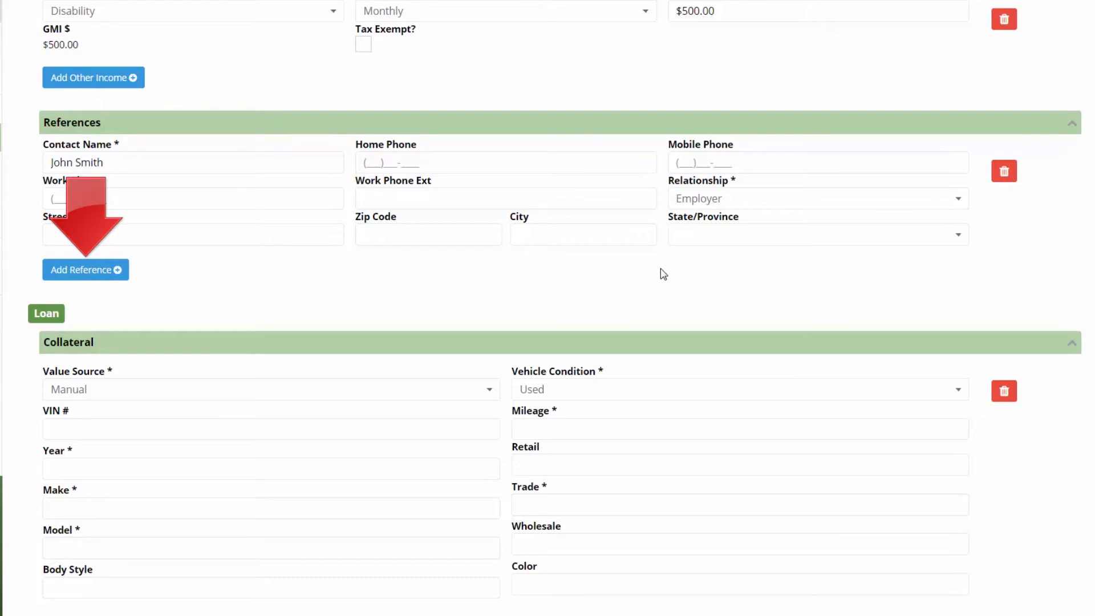
pyautogui.click(107, 275)
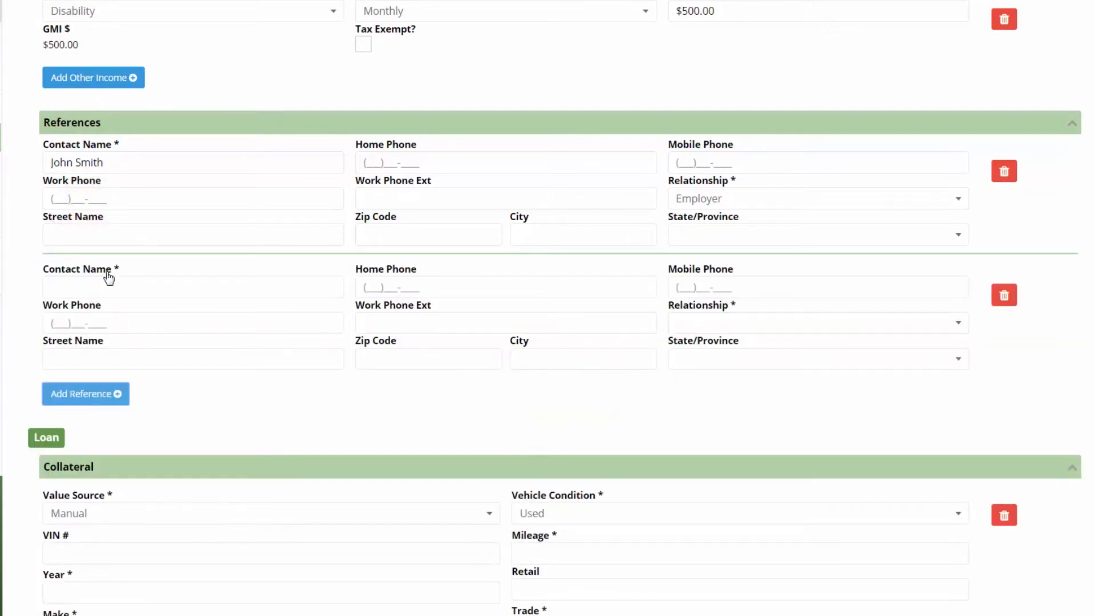
pyautogui.click(122, 287)
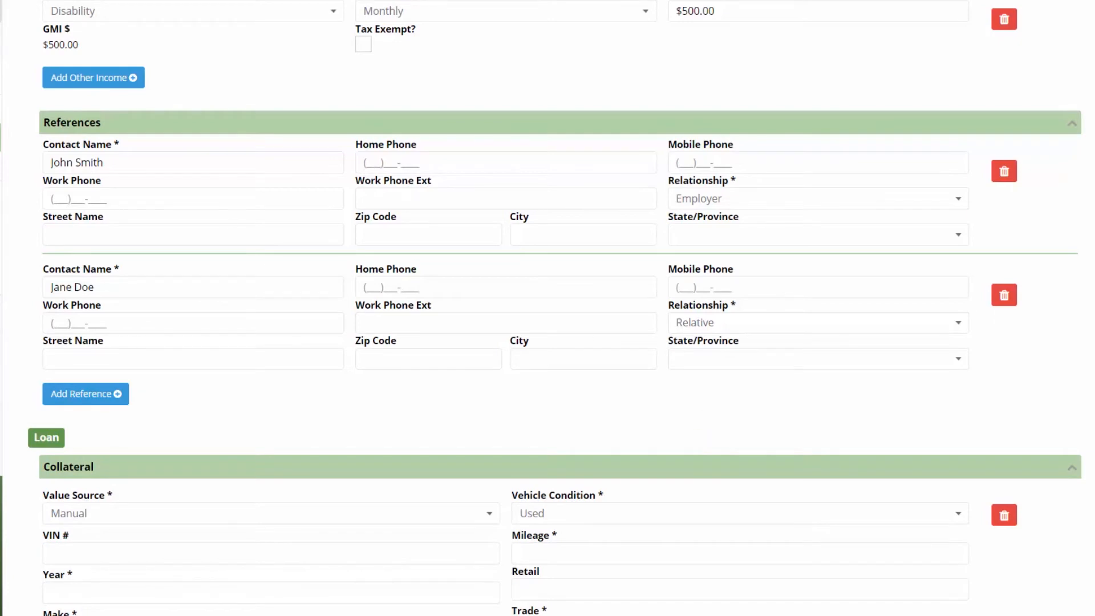
# Add a blank co-applicant to the application and remove it again.
pyautogui.scroll(15, 818, 436)
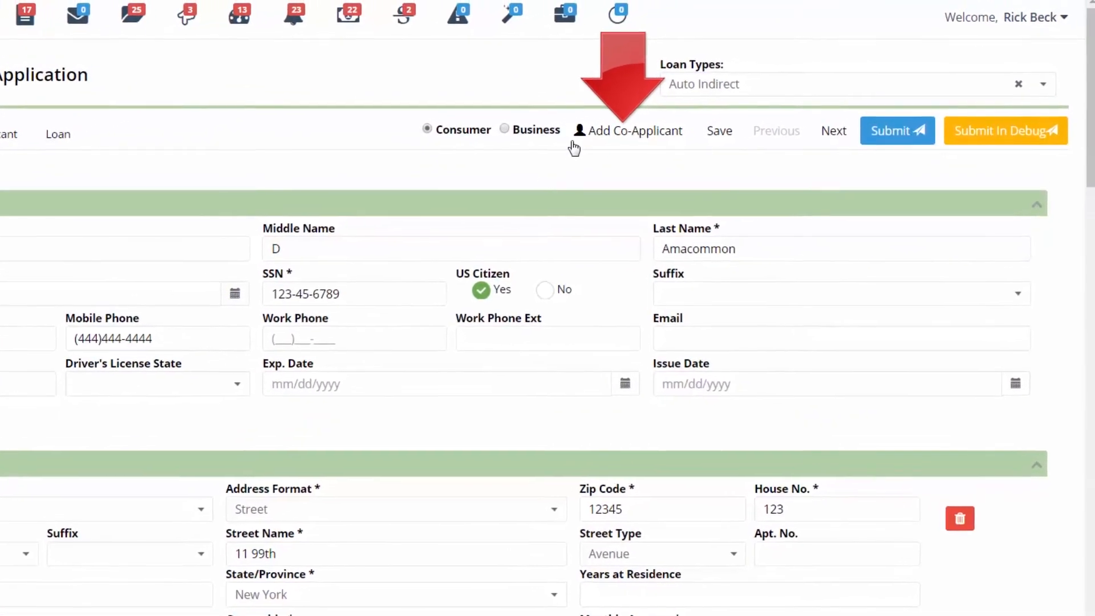
pyautogui.click(598, 144)
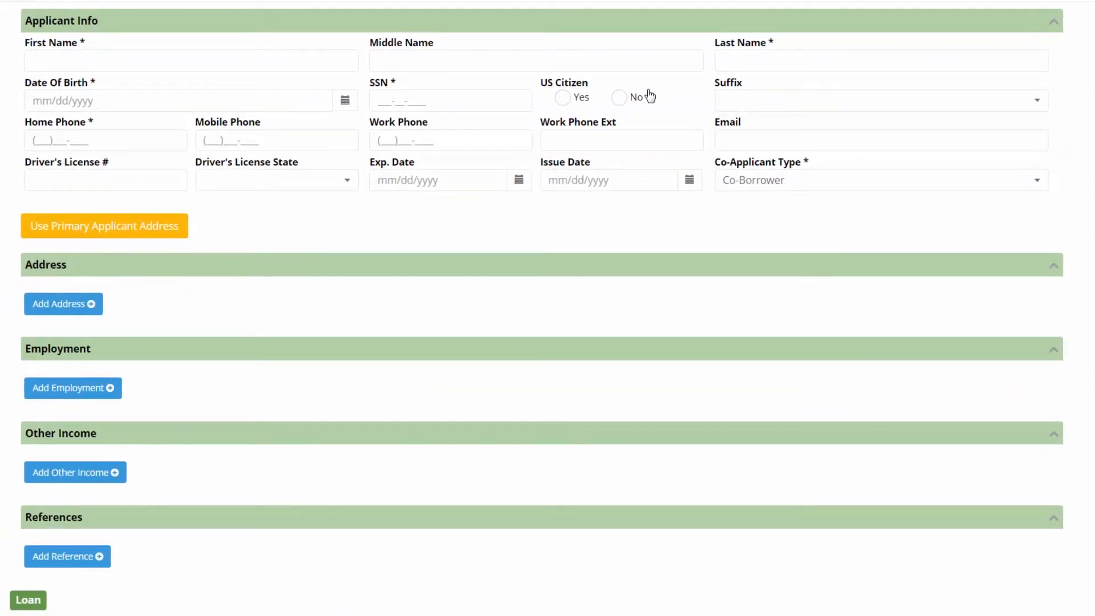
pyautogui.scroll(20, 794, 214)
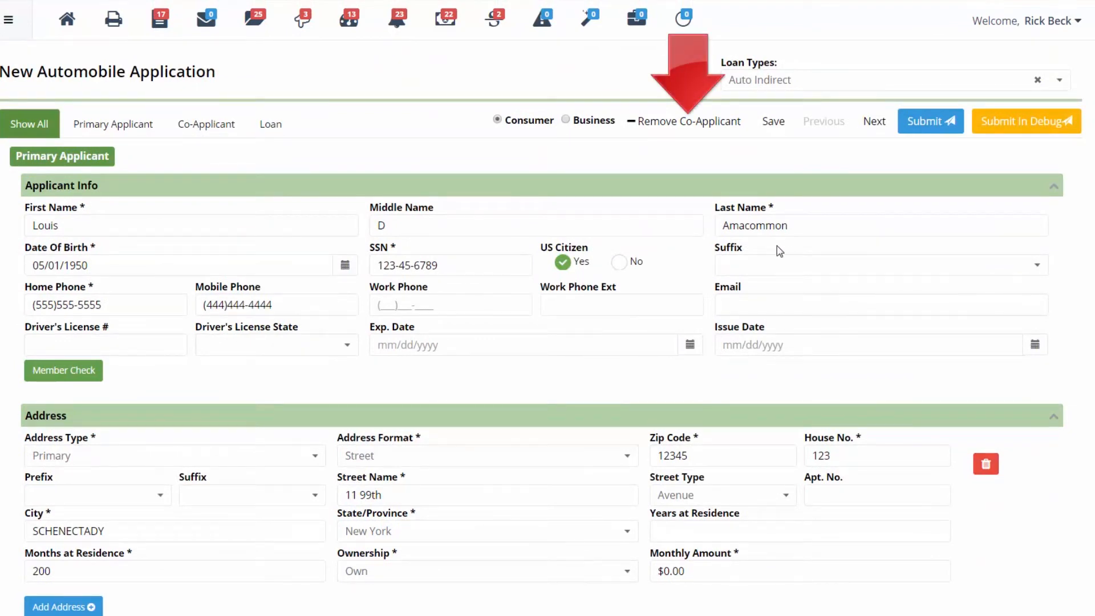
pyautogui.click(702, 128)
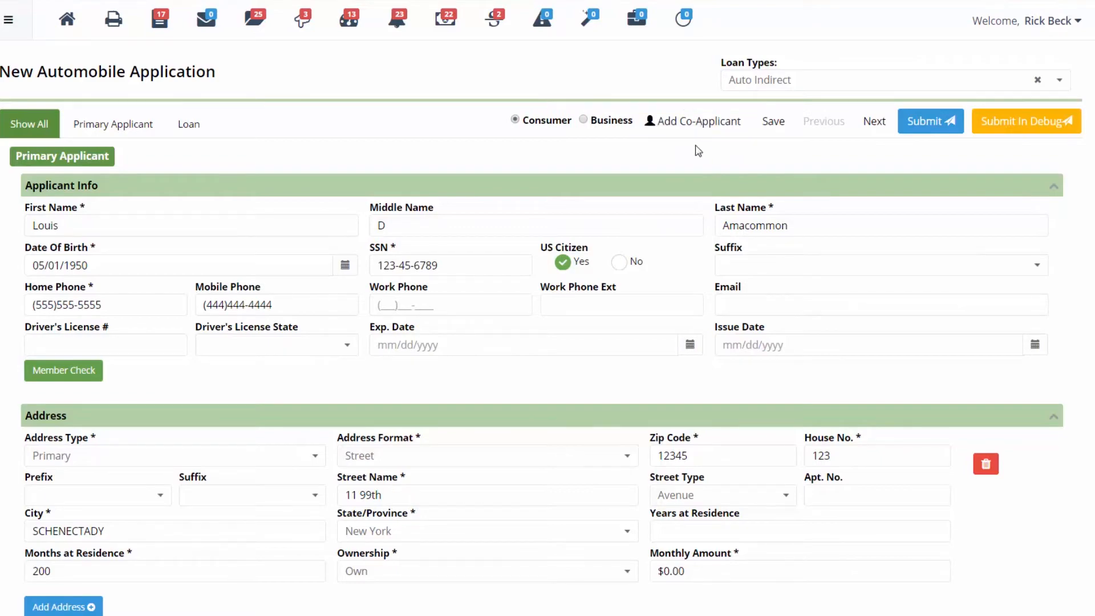
# Set the collateral's value source to NADA and its vehicle condition to Used.
pyautogui.scroll(-20, 698, 151)
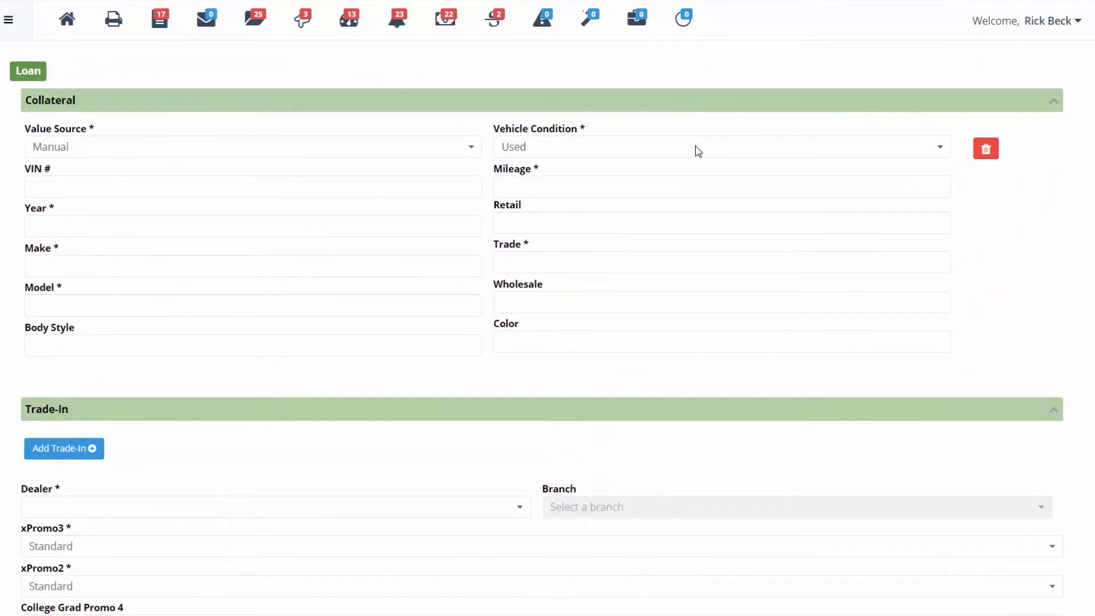
pyautogui.click(223, 150)
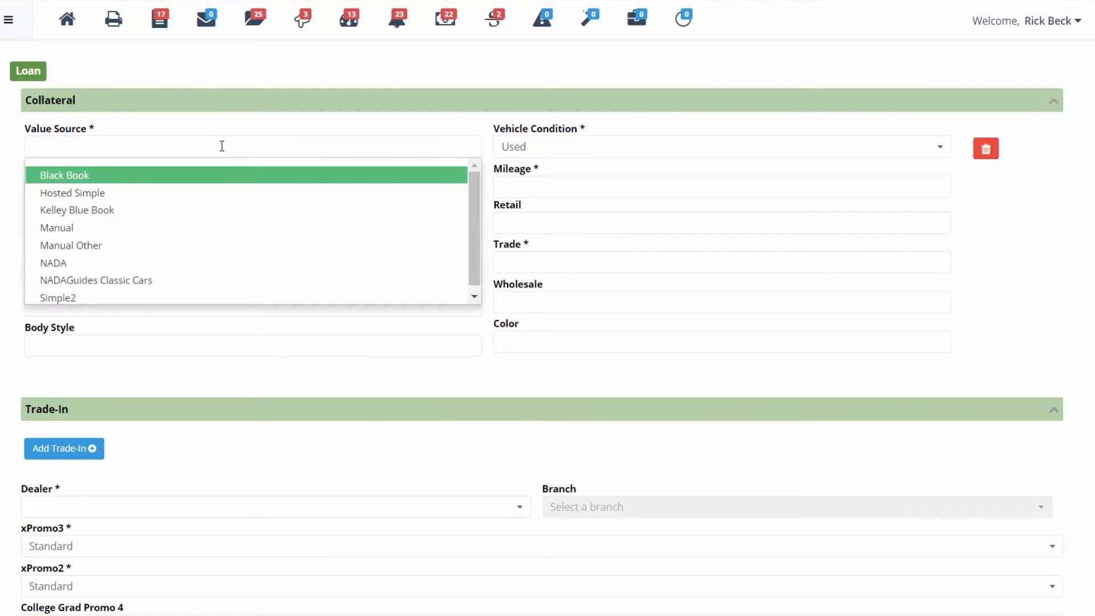
pyautogui.click(86, 269)
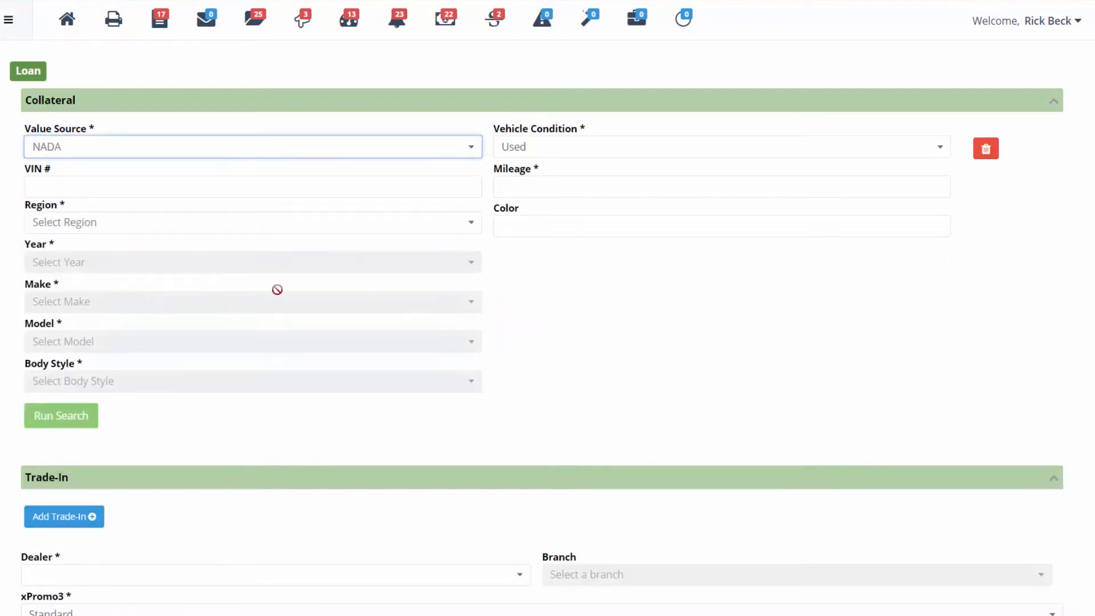
pyautogui.click(608, 149)
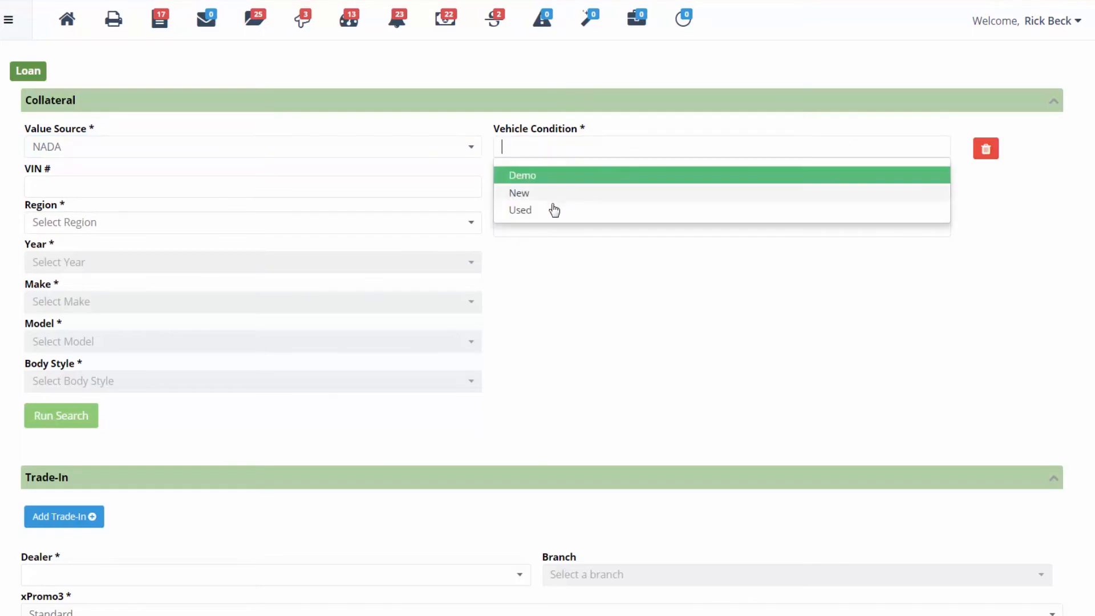
pyautogui.click(548, 215)
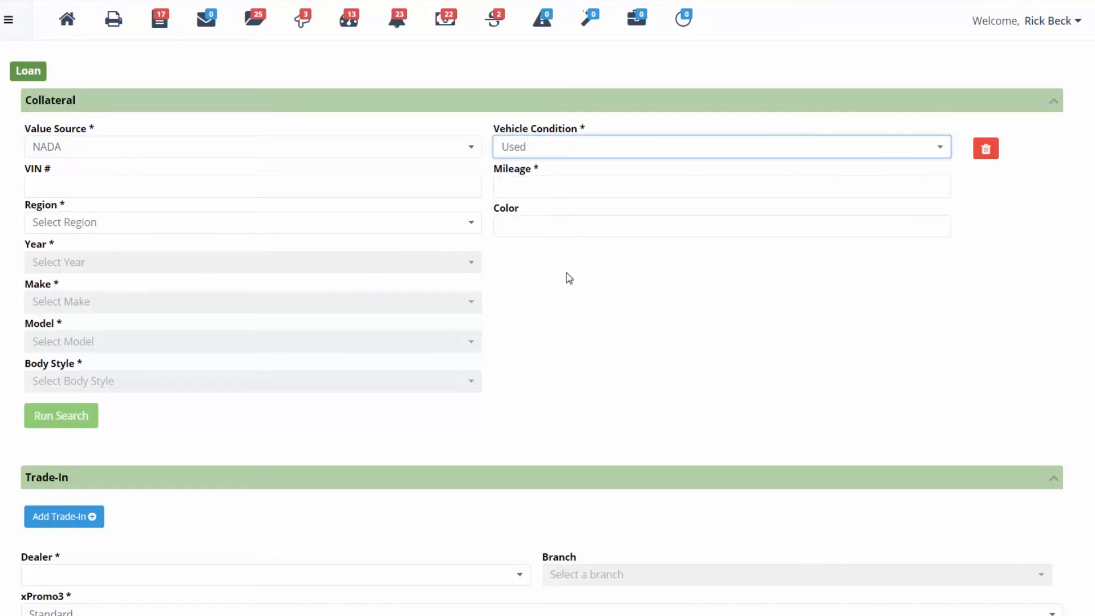
pyautogui.click(574, 285)
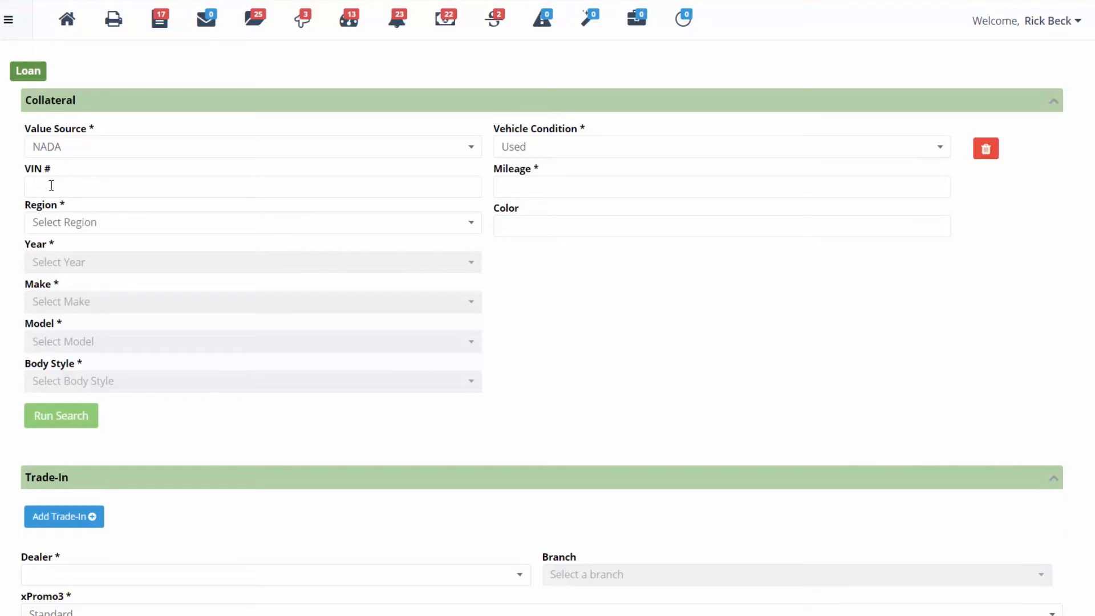
# Enter mileage 100,000 and look up the vehicle as New England region, 2010 TOYOTA TACOMA-V6, PreRunner Access Cab 2WD.
pyautogui.click(521, 188)
pyautogui.click(525, 208)
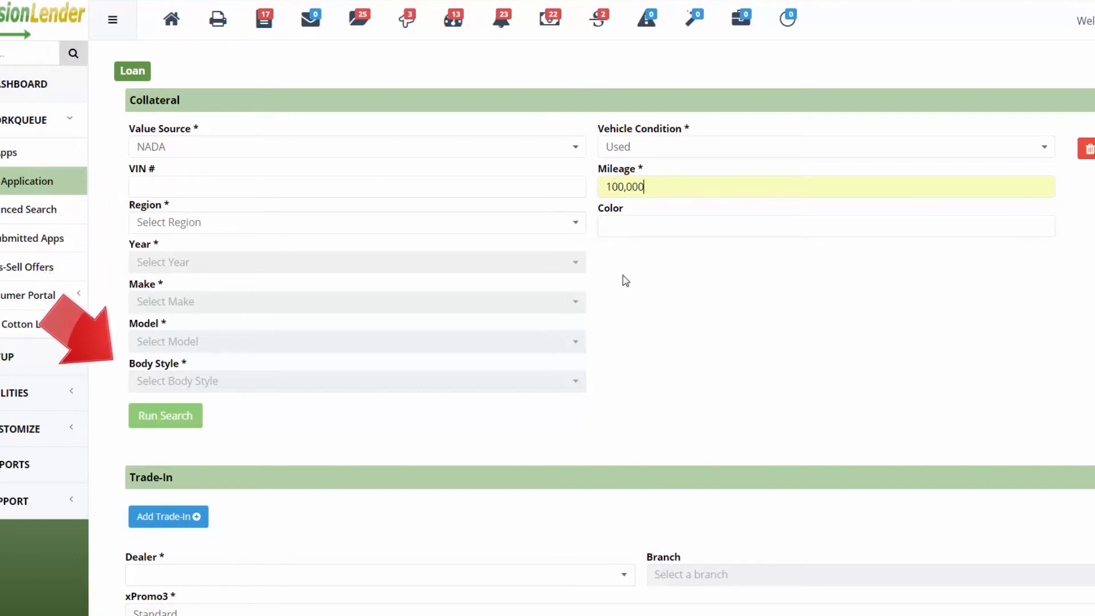
pyautogui.click(564, 229)
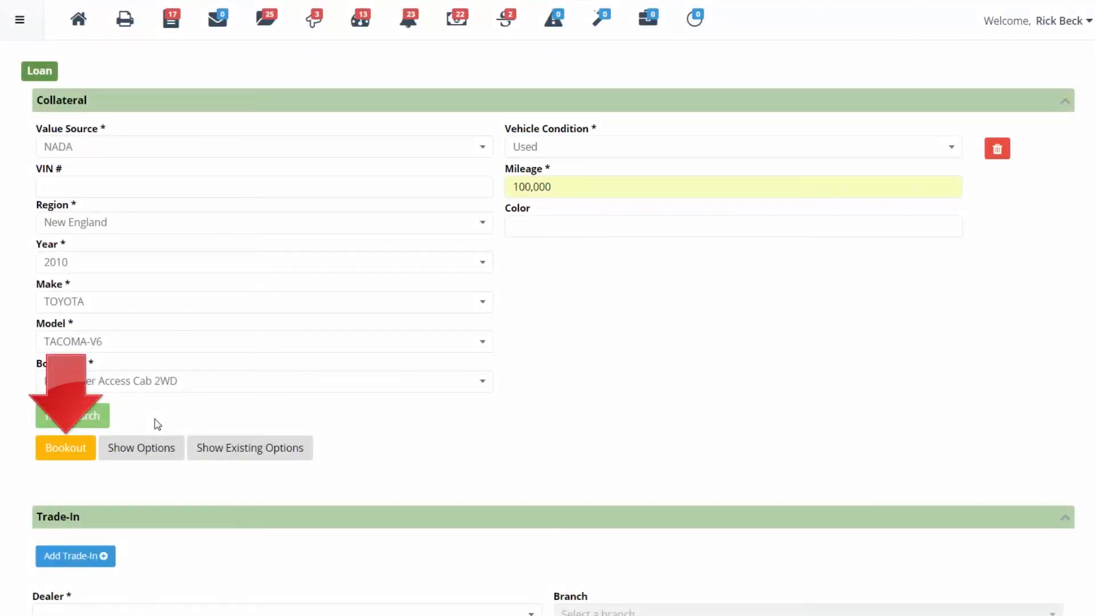
# Book out the vehicle's value with the options W/out Auto. Trans., Cruise Control, Roll Bar, Fiberglass Cap and SR5 Pkg.
pyautogui.click(53, 457)
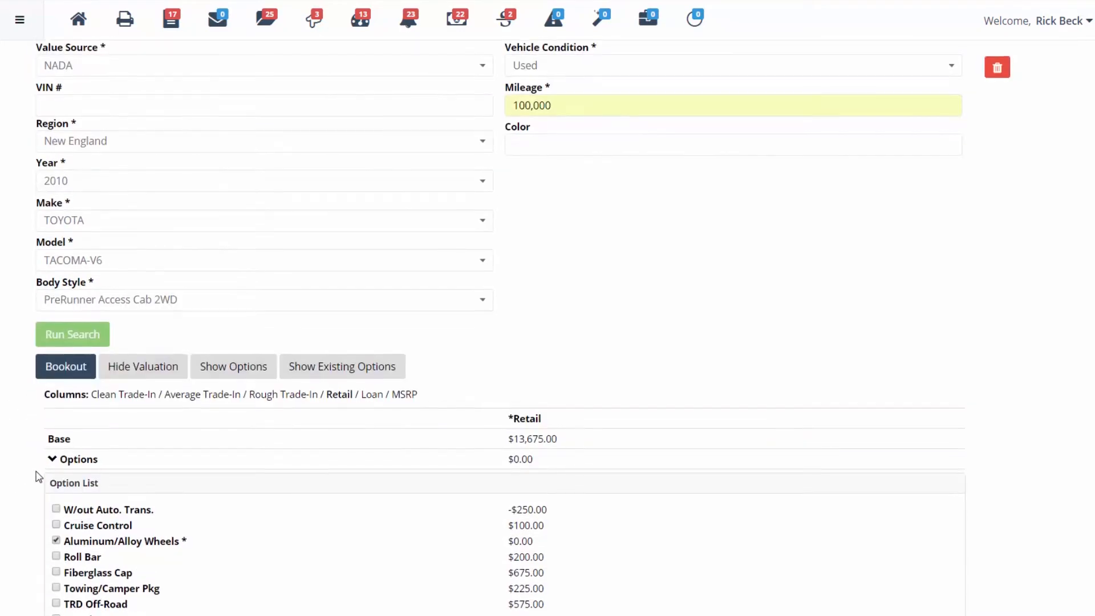
pyautogui.scroll(-6, 18, 489)
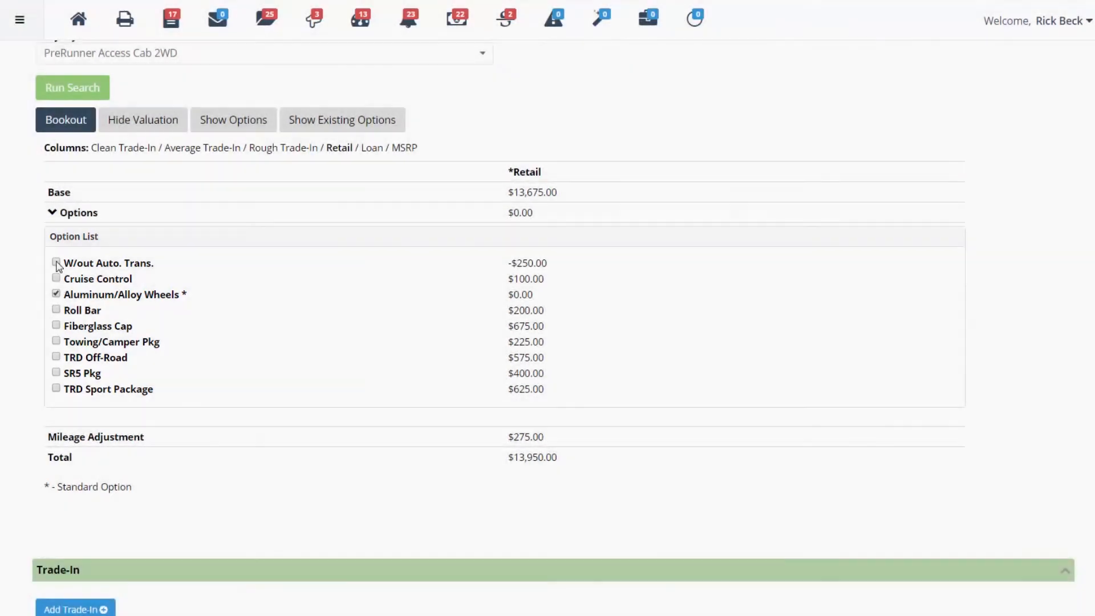
pyautogui.click(56, 262)
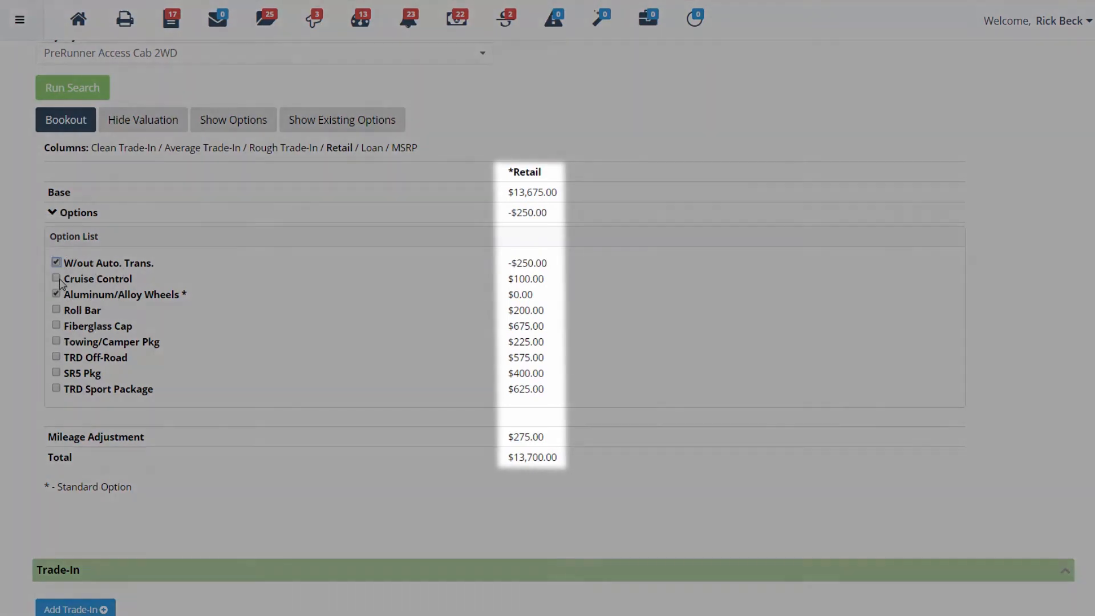
pyautogui.click(56, 278)
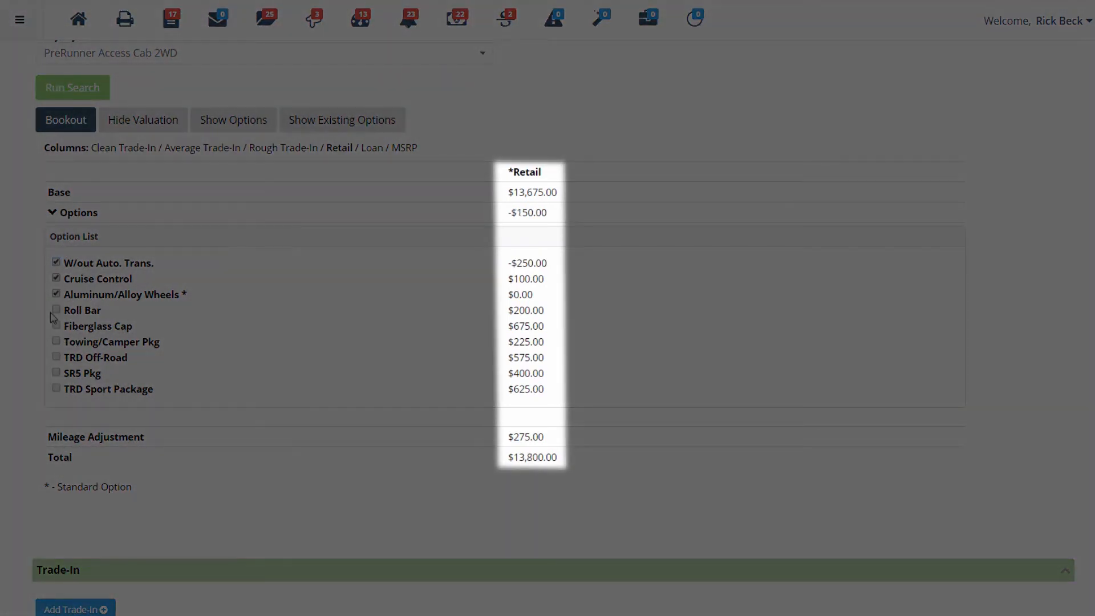
pyautogui.click(55, 311)
pyautogui.click(56, 326)
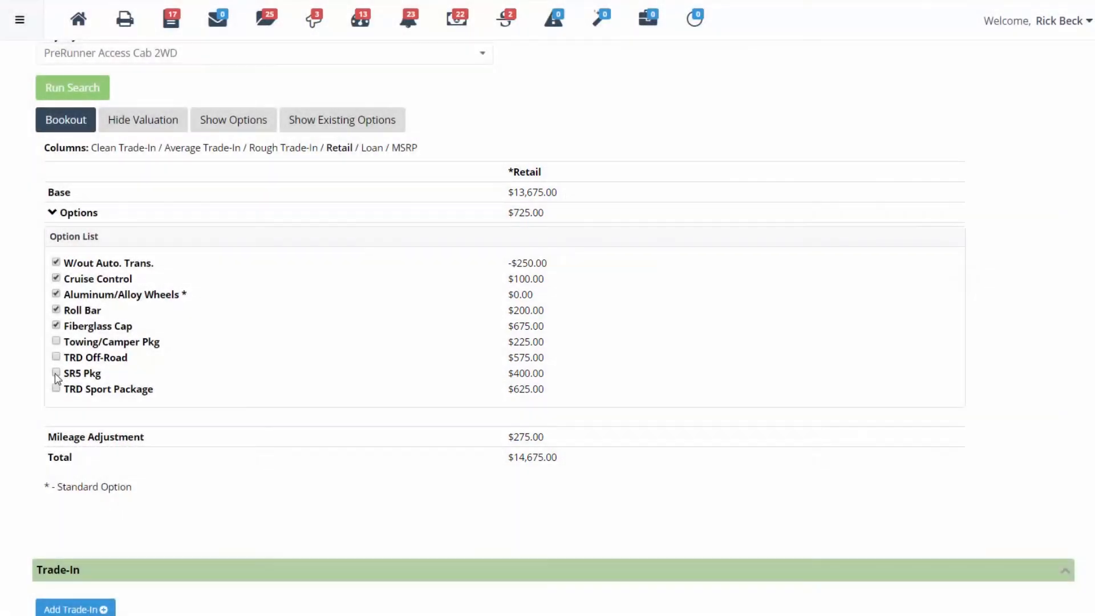
pyautogui.click(56, 374)
# Replace the collateral with a manually valued, used 2000 Toyota Corolla with mileage 100,000 and a trade value of $15,000.00.
pyautogui.scroll(7, 35, 368)
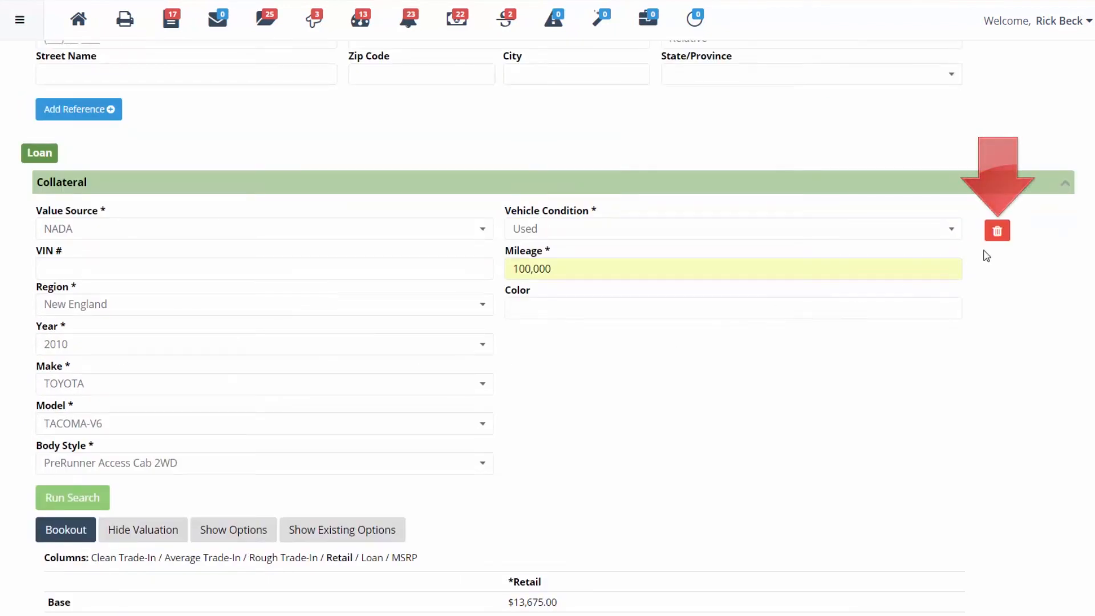
pyautogui.click(996, 231)
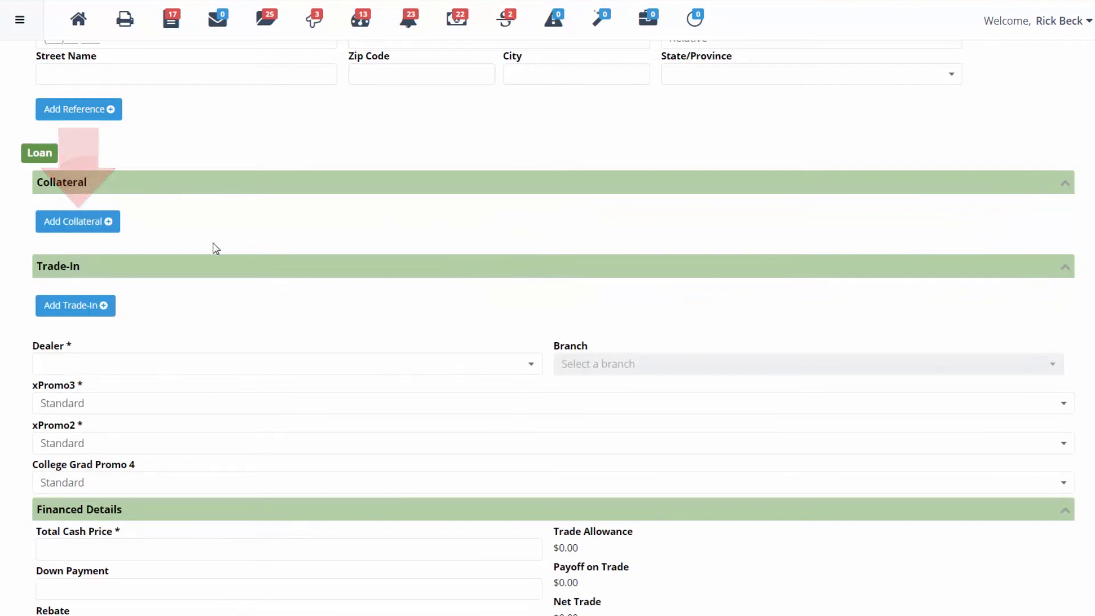
pyautogui.click(95, 222)
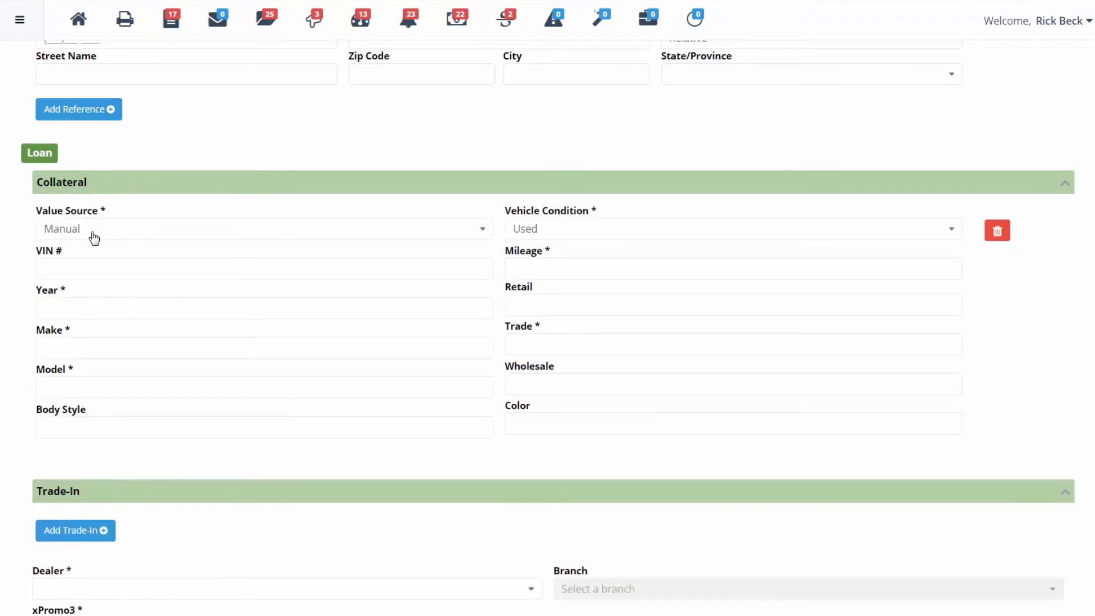
pyautogui.click(94, 237)
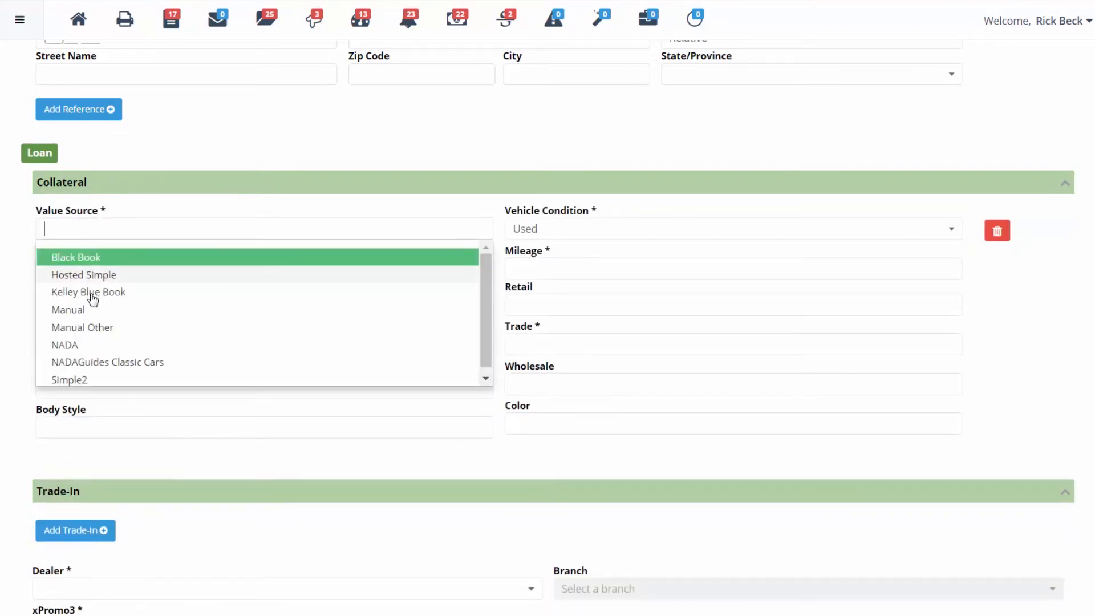
pyautogui.click(90, 311)
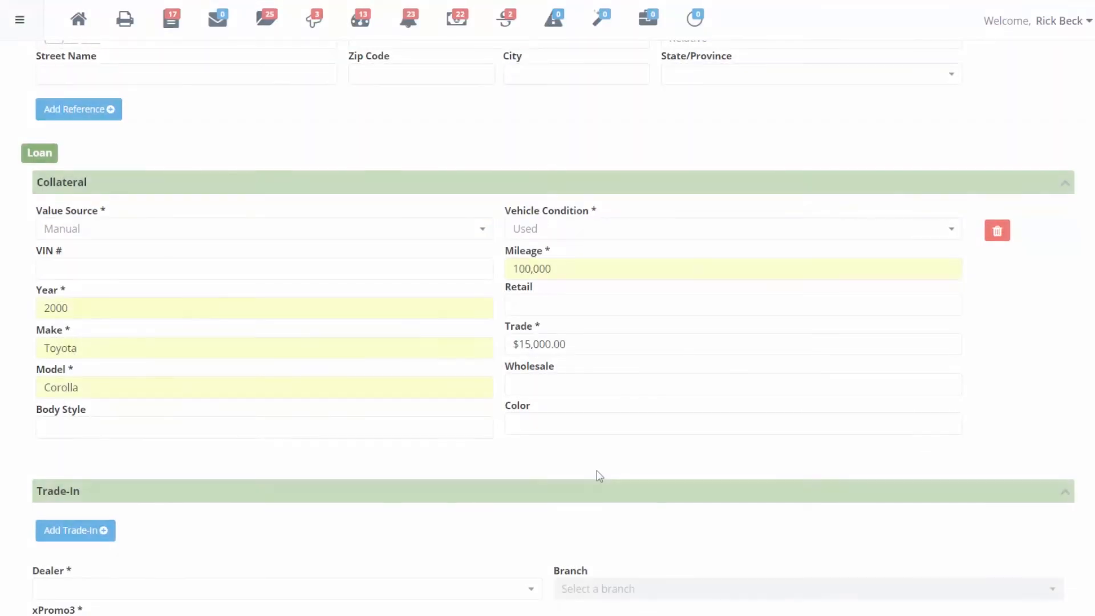
# Add a trade-in vehicle with year 1999, make Toyota and model Camry.
pyautogui.scroll(-5, 597, 471)
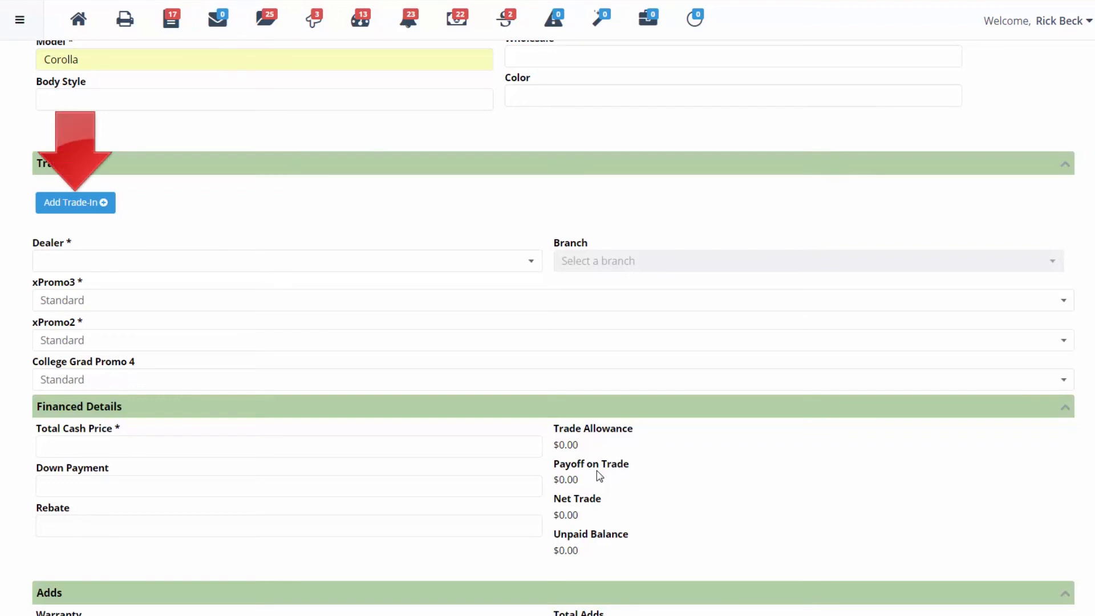
pyautogui.click(80, 202)
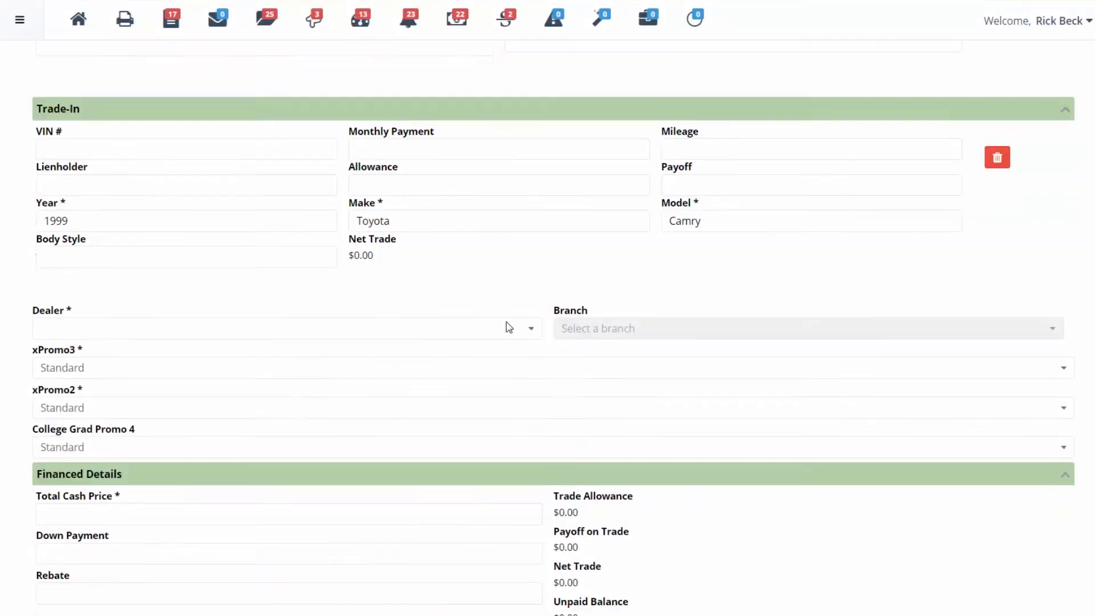
# Set the dealer to ABC Delaer, the branch to Dealer track Branch and xPromo3 to CollegeGrad.
pyautogui.scroll(-1, 347, 306)
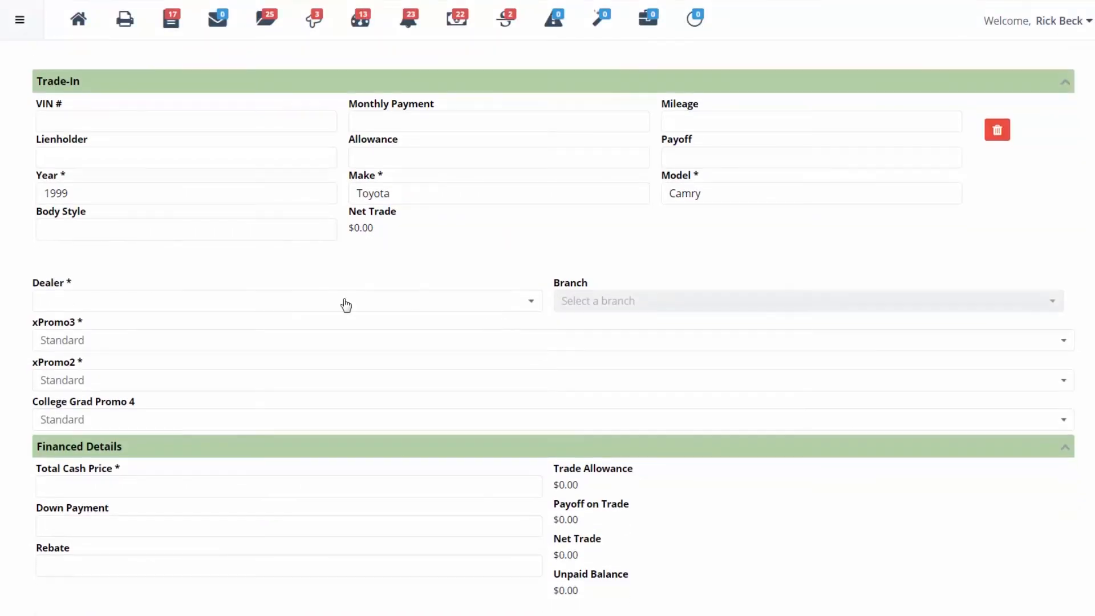
pyautogui.click(100, 298)
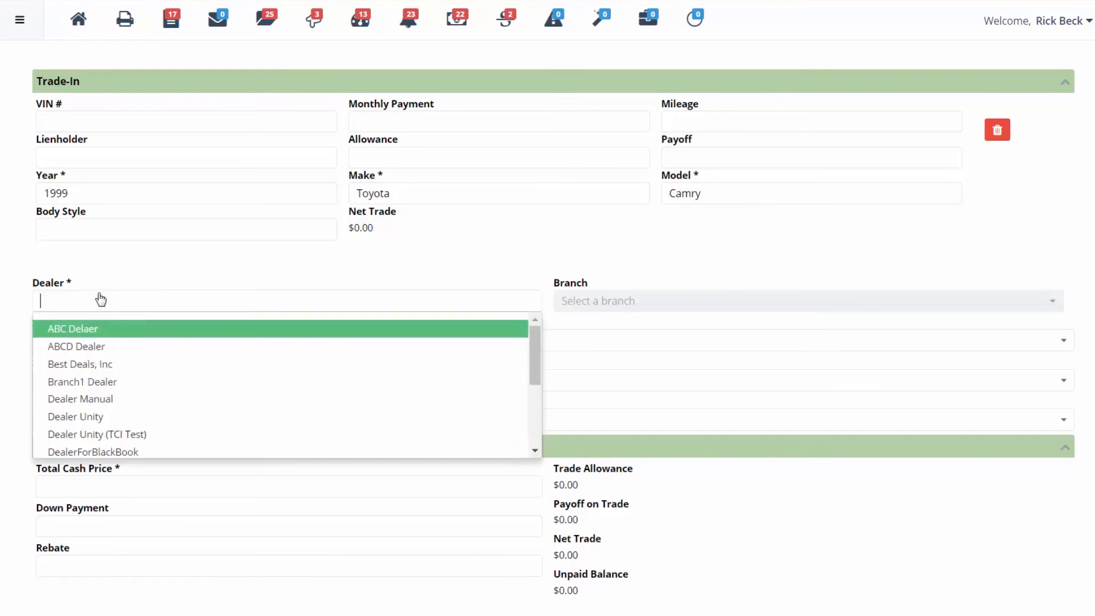
pyautogui.click(92, 329)
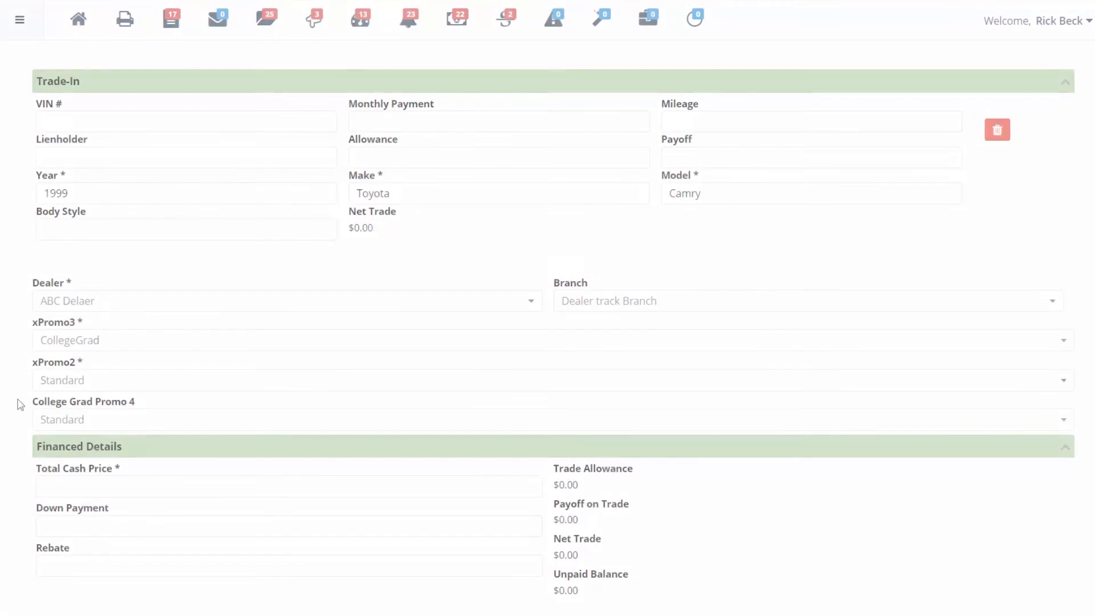
# Enter a total cash price of $15,000.00, sales tax of $795.00, other taxable and non-taxable fees of $0.00, and a requested term of 60 months.
pyautogui.scroll(-3, 20, 403)
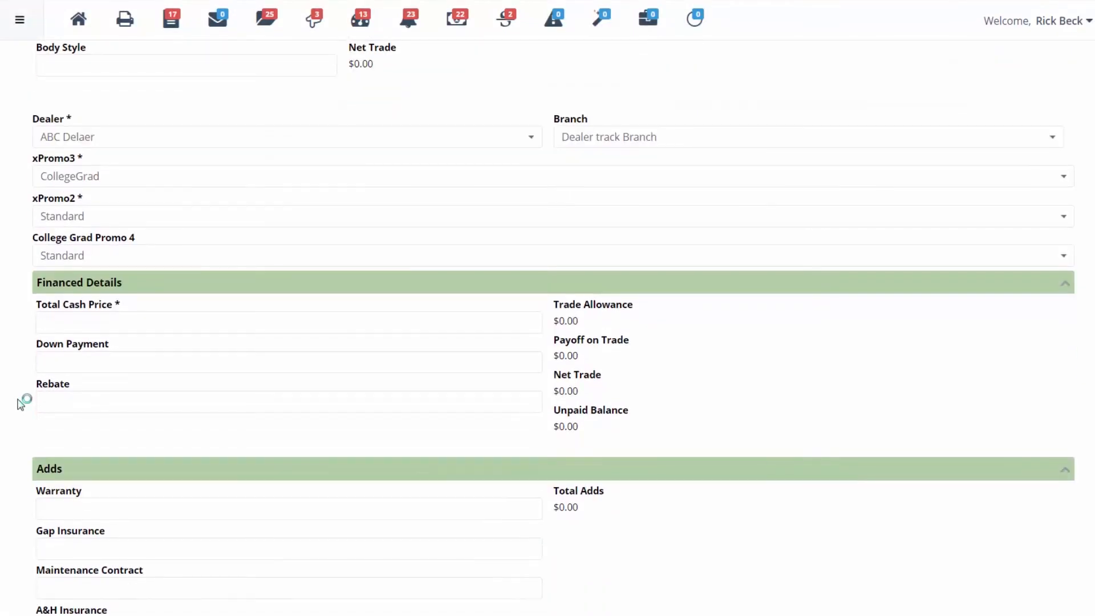
pyautogui.scroll(-2, 21, 403)
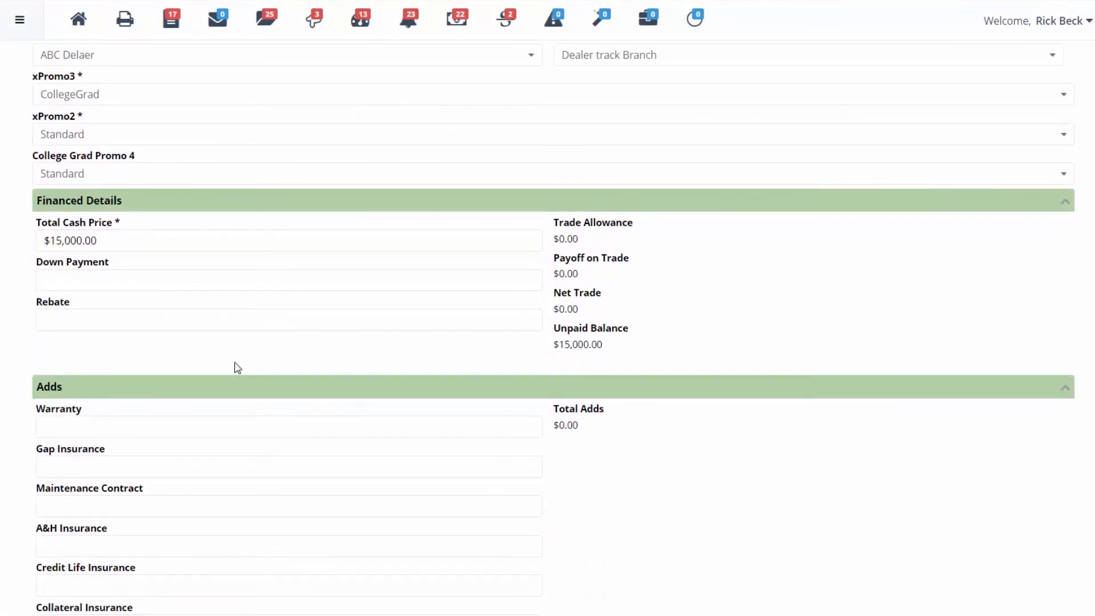
pyautogui.scroll(-2, 236, 368)
pyautogui.scroll(-4, 238, 367)
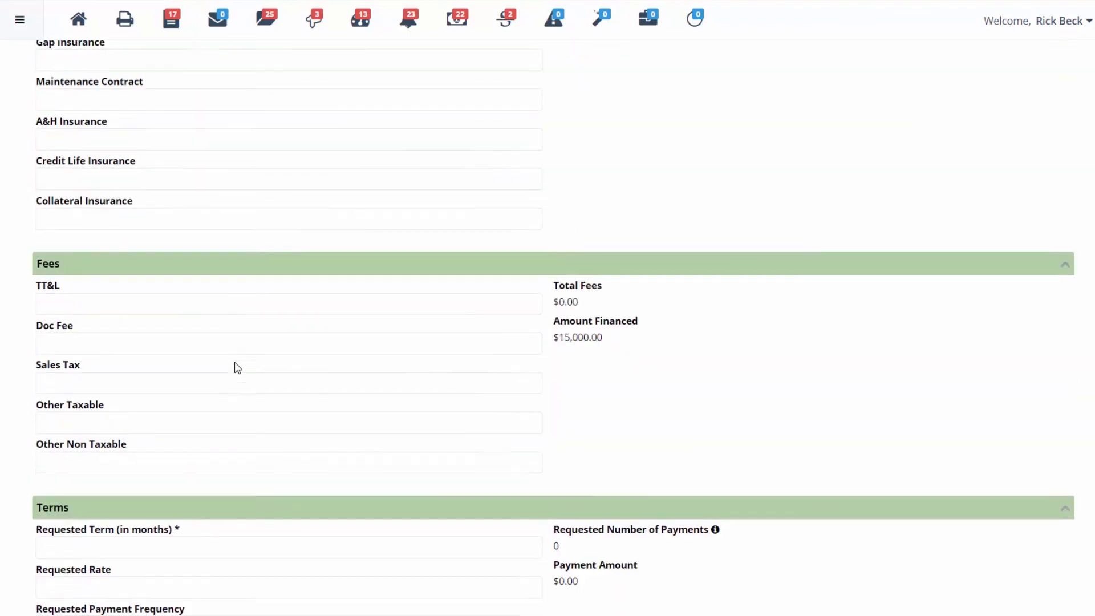
pyautogui.scroll(-3, 238, 367)
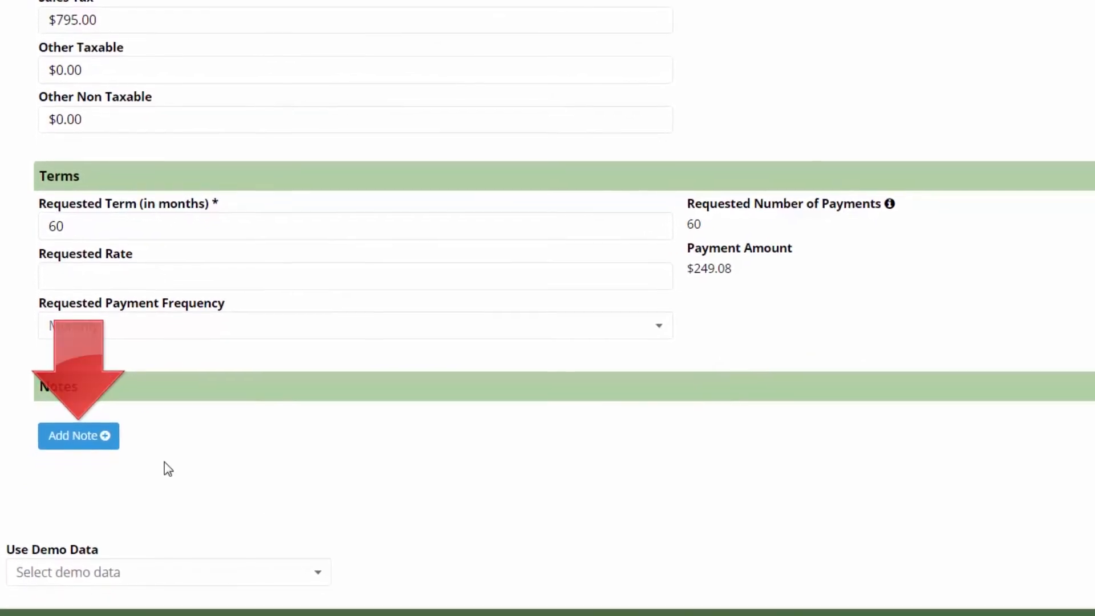
# Add a note with the subject "Note" and the comment "Very important note.".
pyautogui.click(110, 422)
pyautogui.scroll(-5, 110, 419)
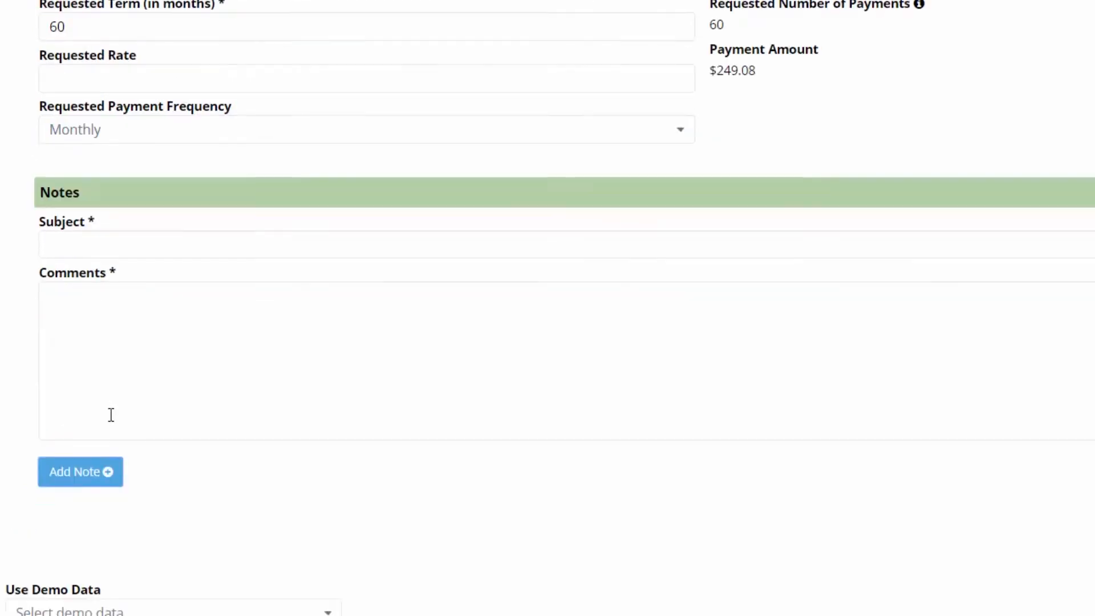
pyautogui.click(208, 186)
pyautogui.click(176, 221)
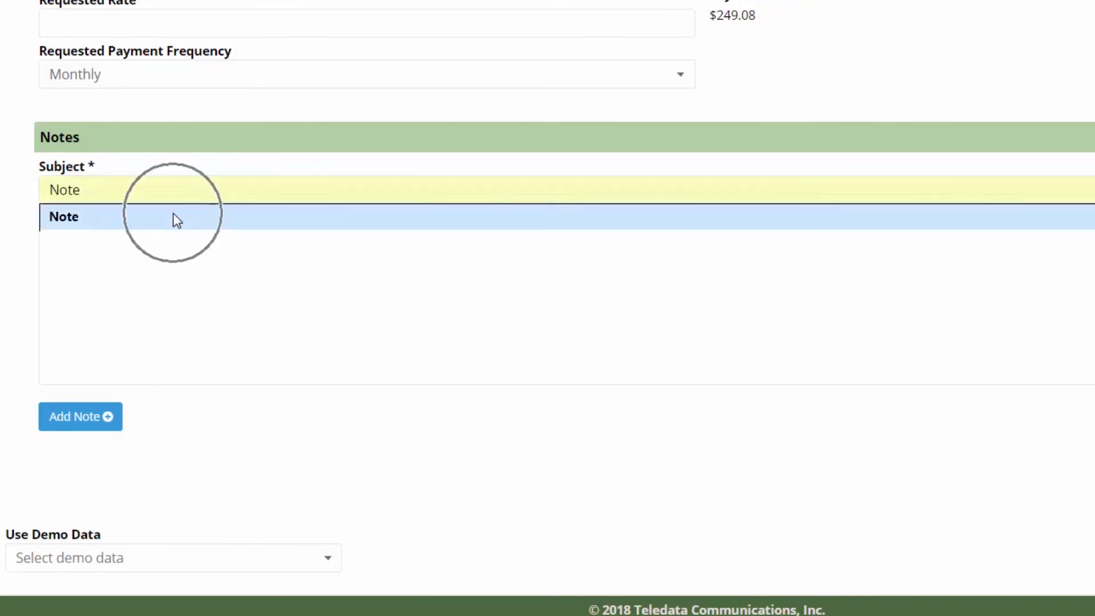
pyautogui.click(198, 254)
pyautogui.write('Very im')
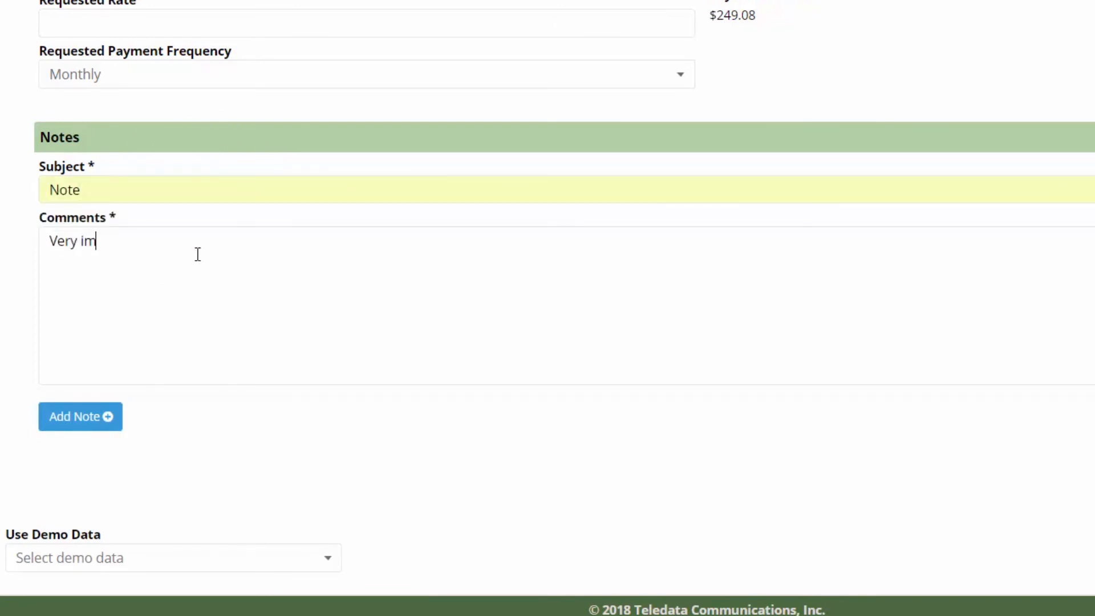
pyautogui.write('portant note.')
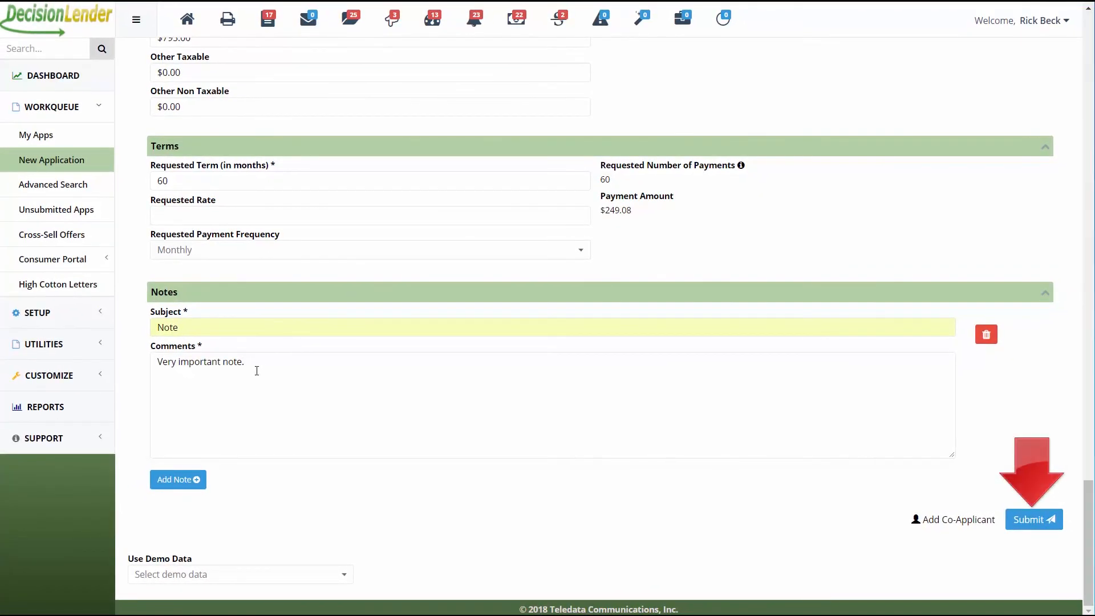
# Submit the completed application and open the My Apps work queue.
pyautogui.click(1030, 520)
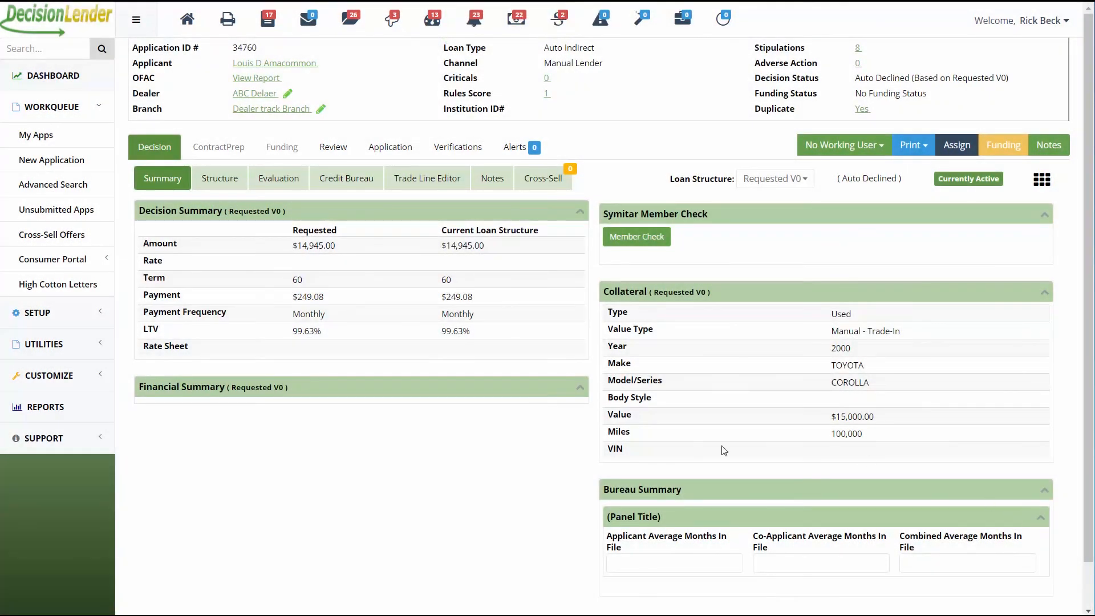
pyautogui.click(56, 141)
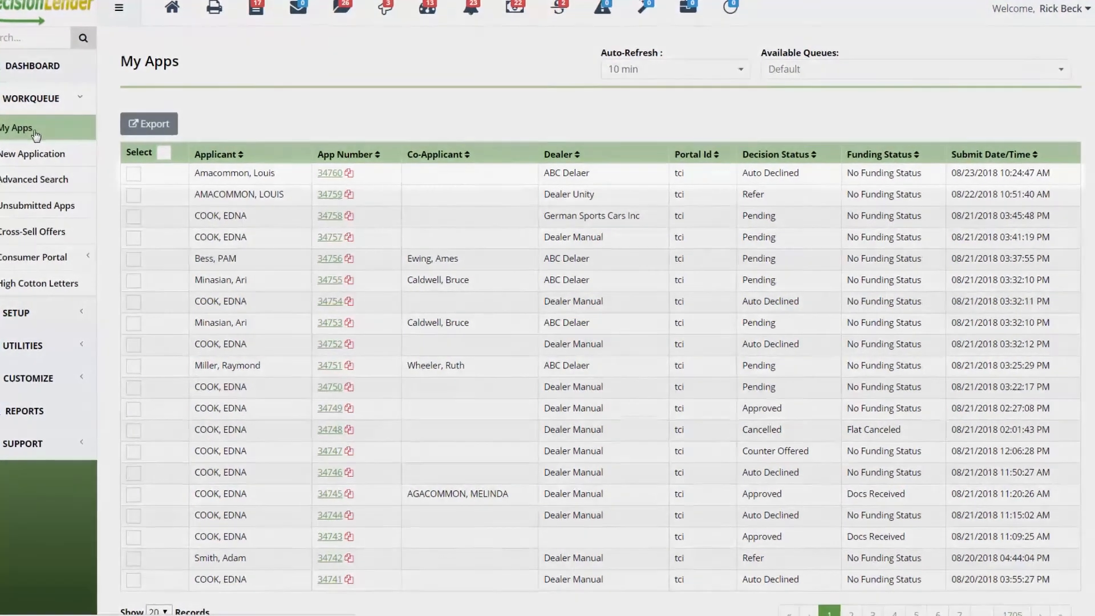